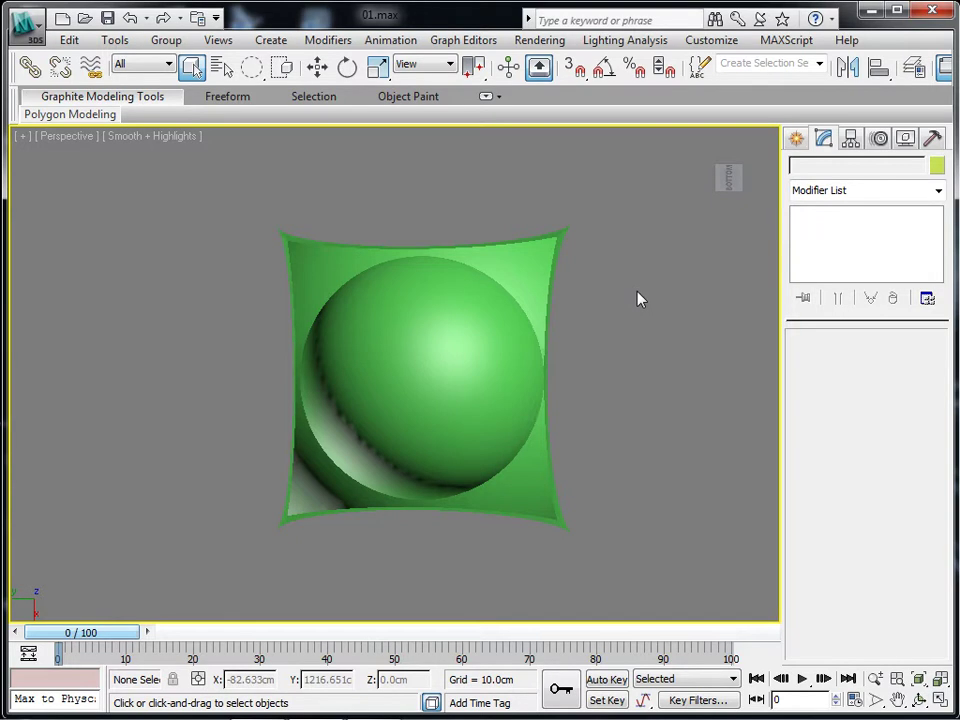
Step: Open the Slate Material Editor with the M key
{"action": "key", "text": "m"}
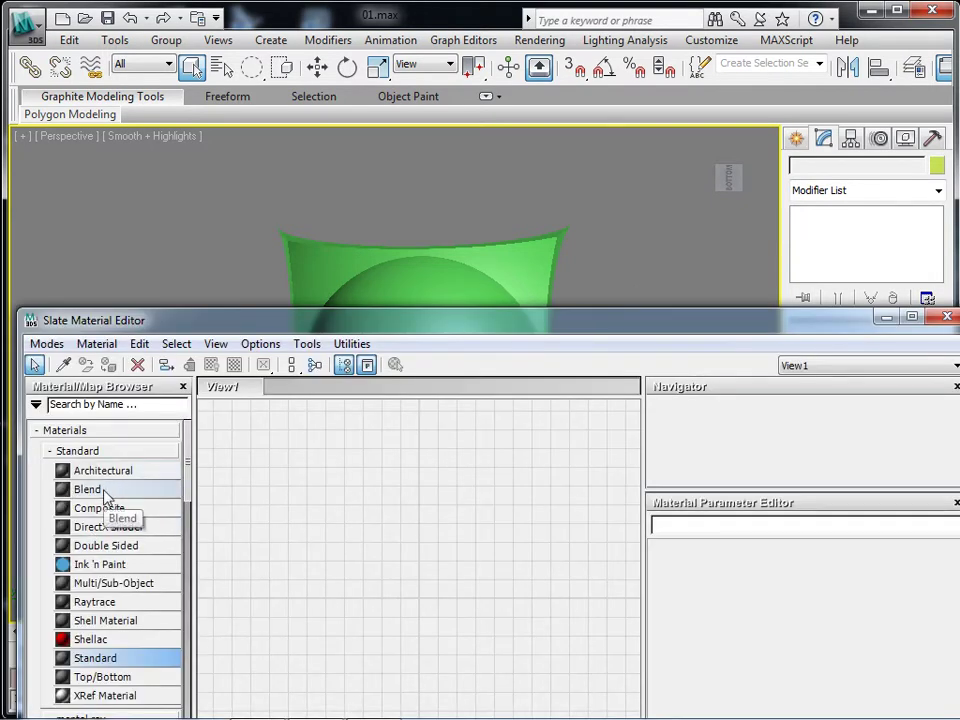
Step: Create a Standard material whose Diffuse Color loads the zid-piatra.jpg bitmap, previewing the bitmap node
{"action": "left_click_drag", "start_coordinate": [140, 658], "coordinate": [535, 540]}
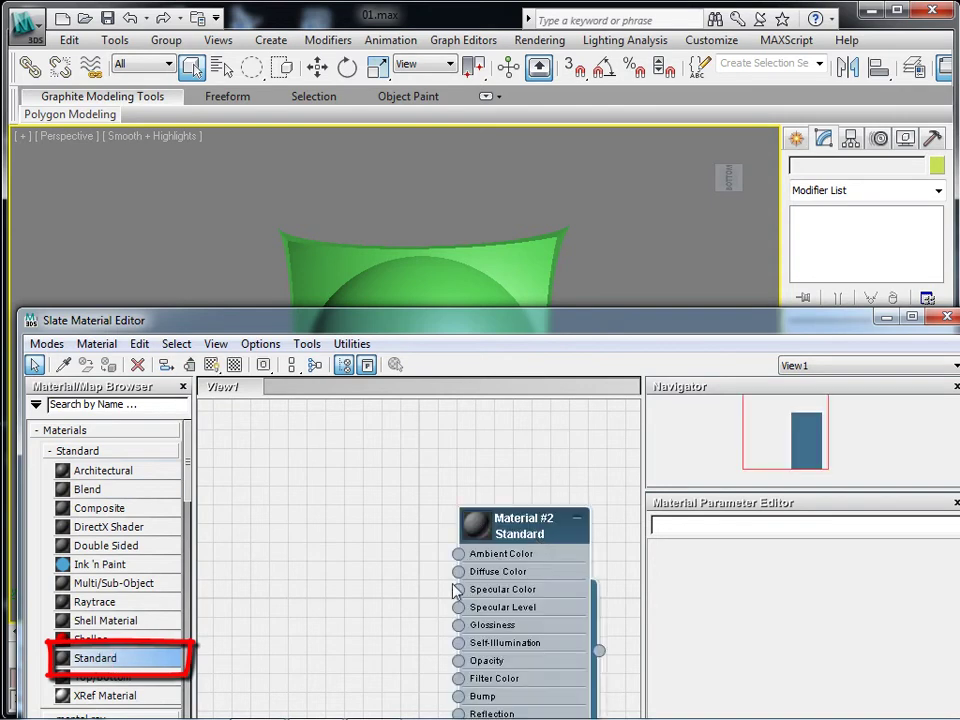
{"action": "left_click_drag", "start_coordinate": [458, 571], "coordinate": [366, 580]}
{"action": "mouse_move", "coordinate": [420, 588]}
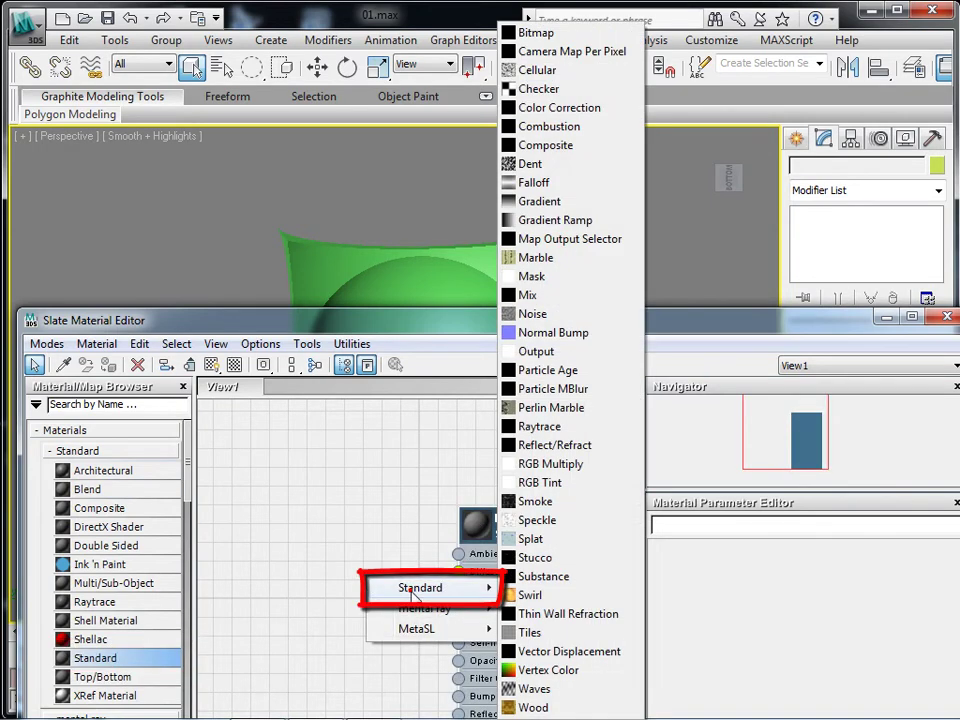
{"action": "left_click", "coordinate": [572, 24]}
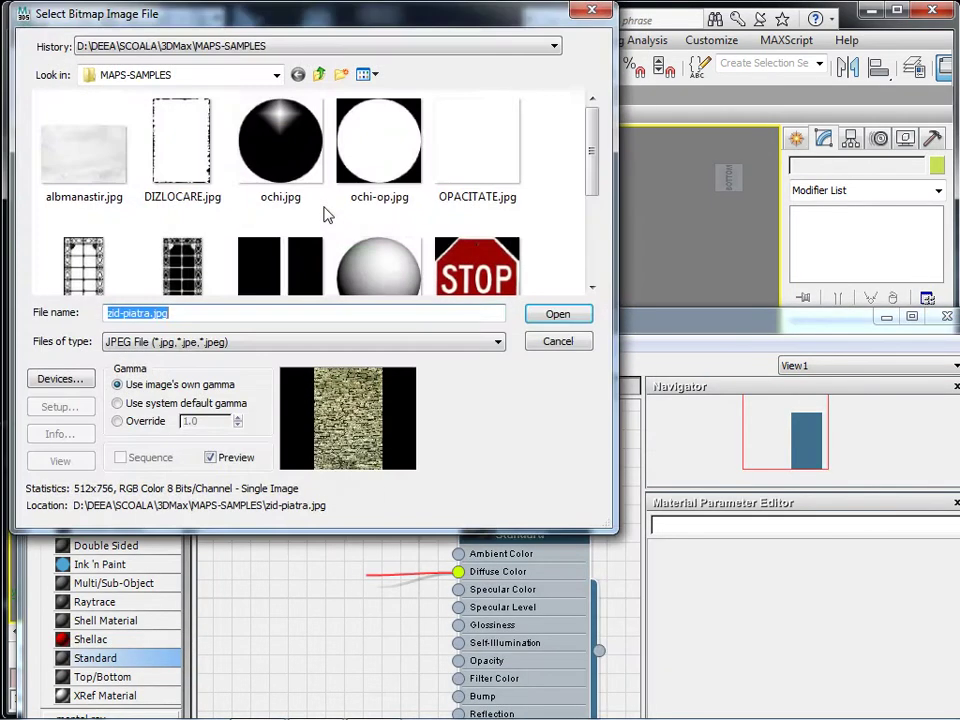
{"action": "left_click_drag", "start_coordinate": [592, 150], "coordinate": [592, 235]}
{"action": "left_click", "coordinate": [384, 229]}
{"action": "left_click", "coordinate": [558, 314]}
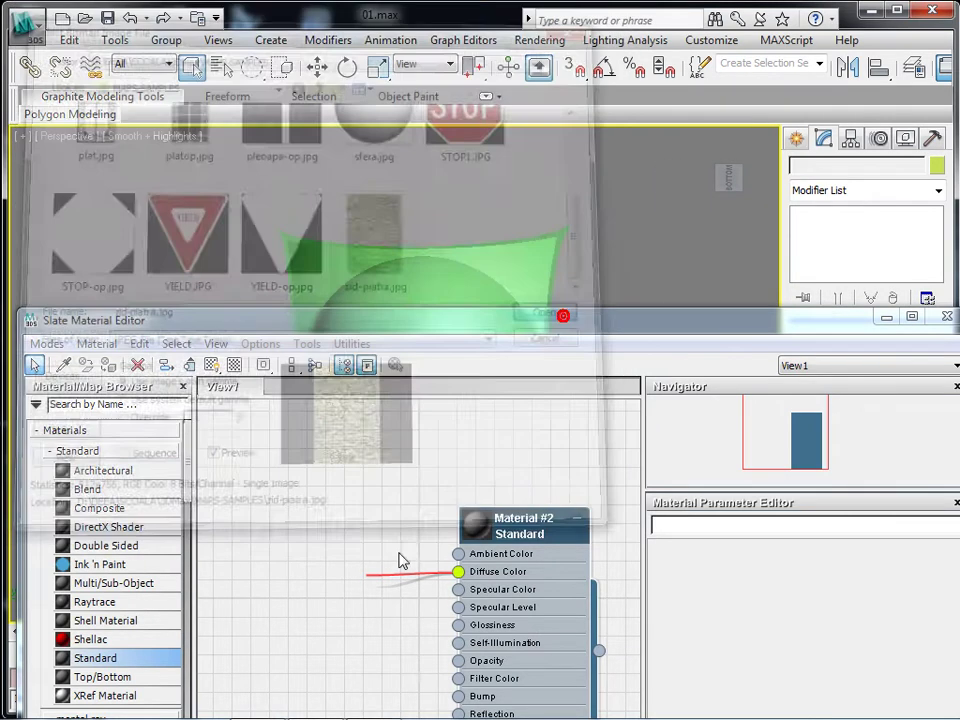
{"action": "double_click", "coordinate": [309, 580]}
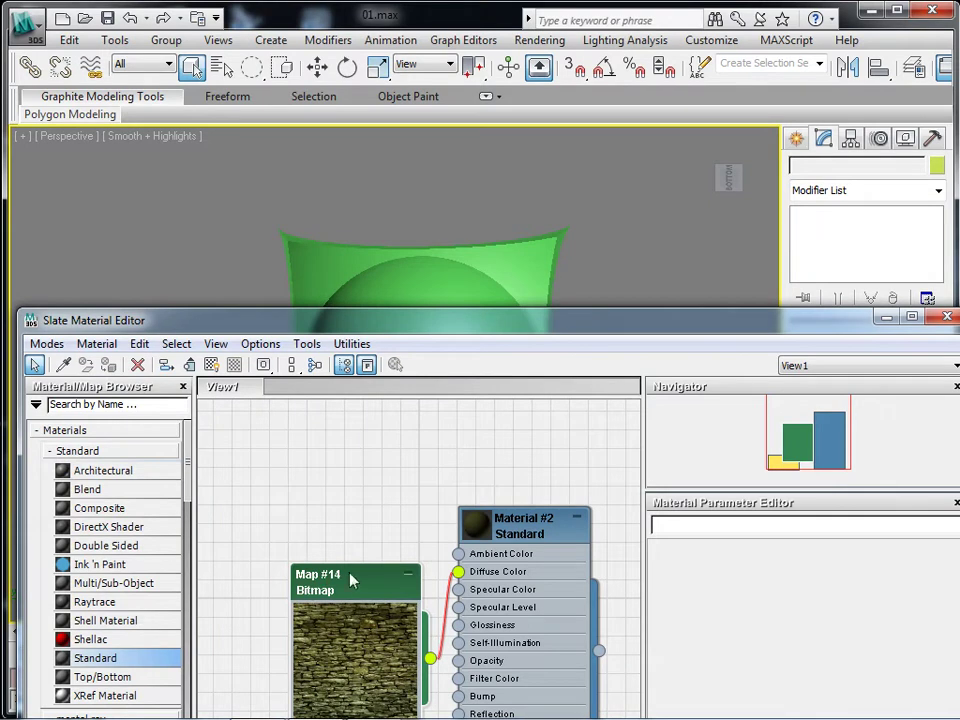
{"action": "left_click_drag", "start_coordinate": [352, 580], "coordinate": [338, 494]}
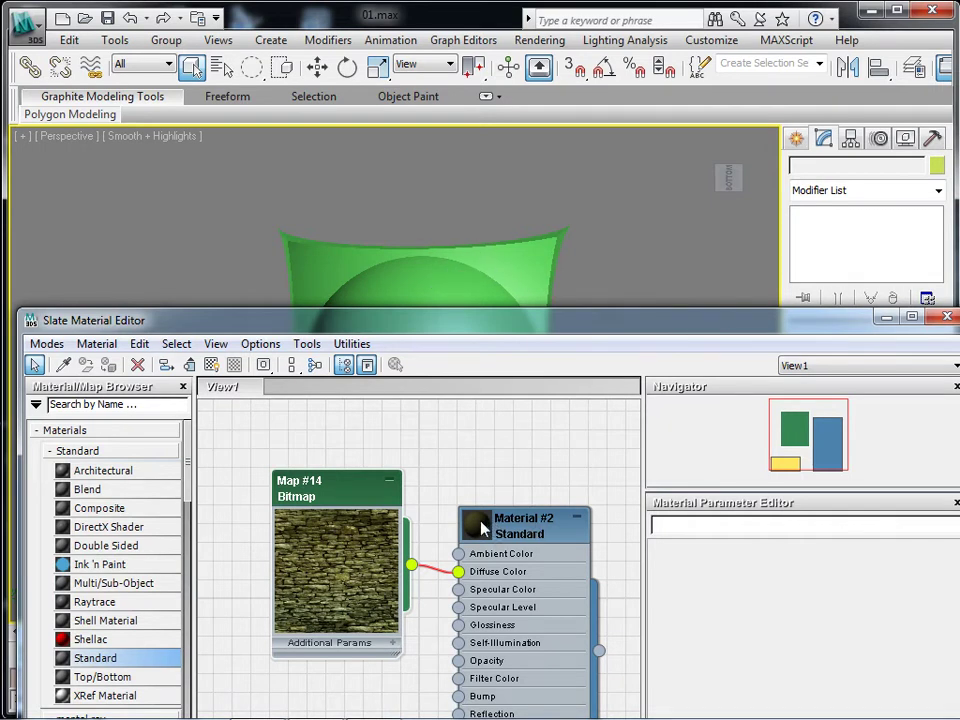
Step: Assign the stone-wall material to bolta-naos and show its map in the viewport
{"action": "left_click", "coordinate": [330, 488]}
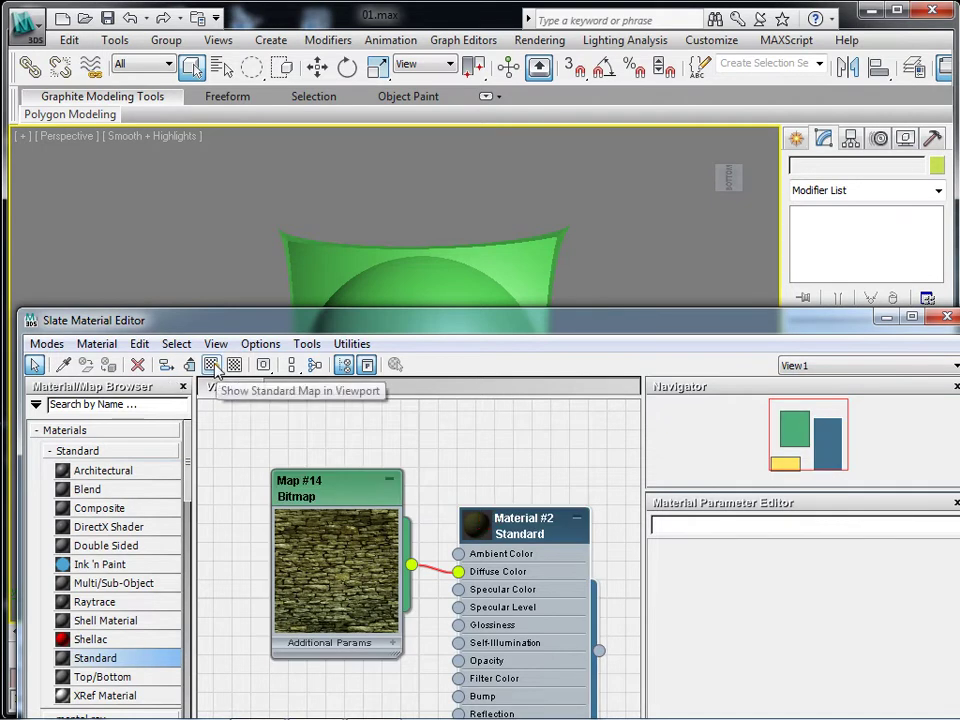
{"action": "left_click", "coordinate": [377, 279]}
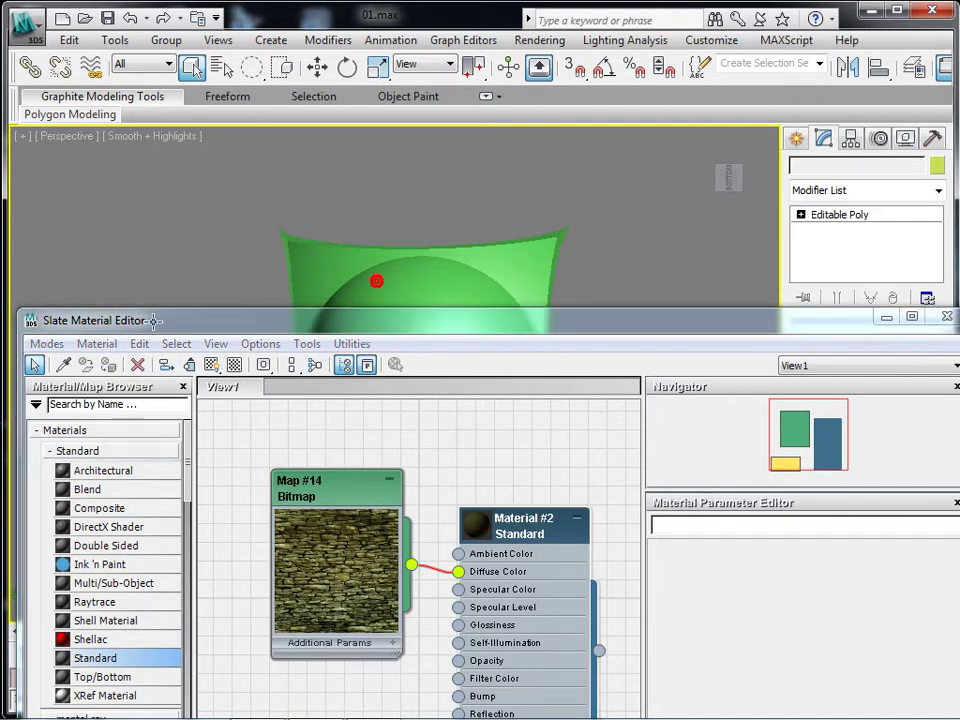
{"action": "left_click", "coordinate": [108, 365]}
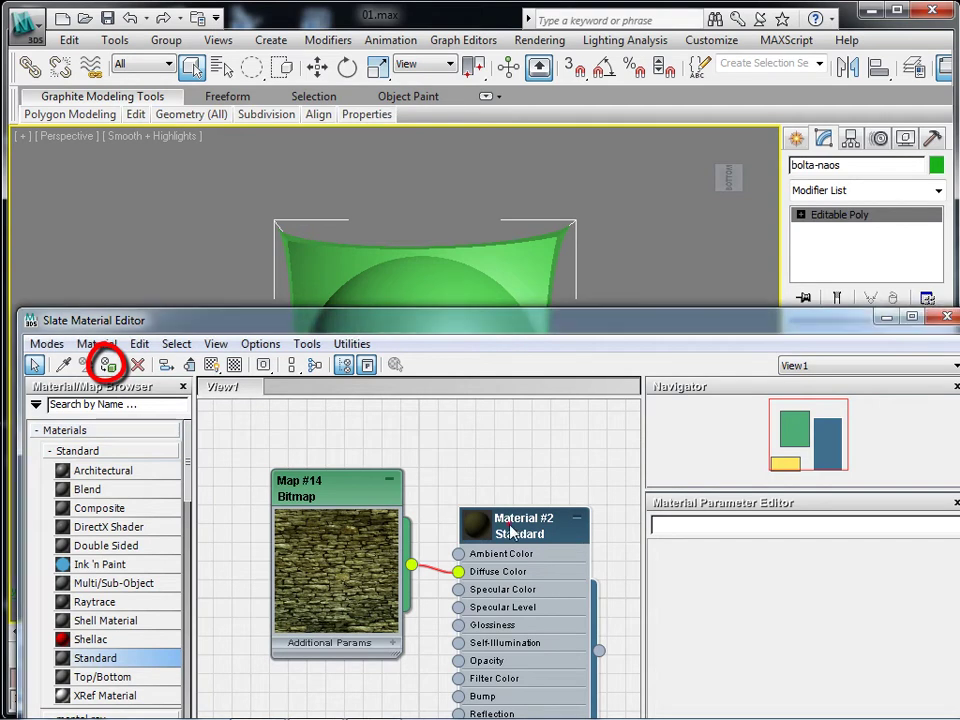
{"action": "left_click", "coordinate": [108, 365]}
{"action": "left_click", "coordinate": [211, 366]}
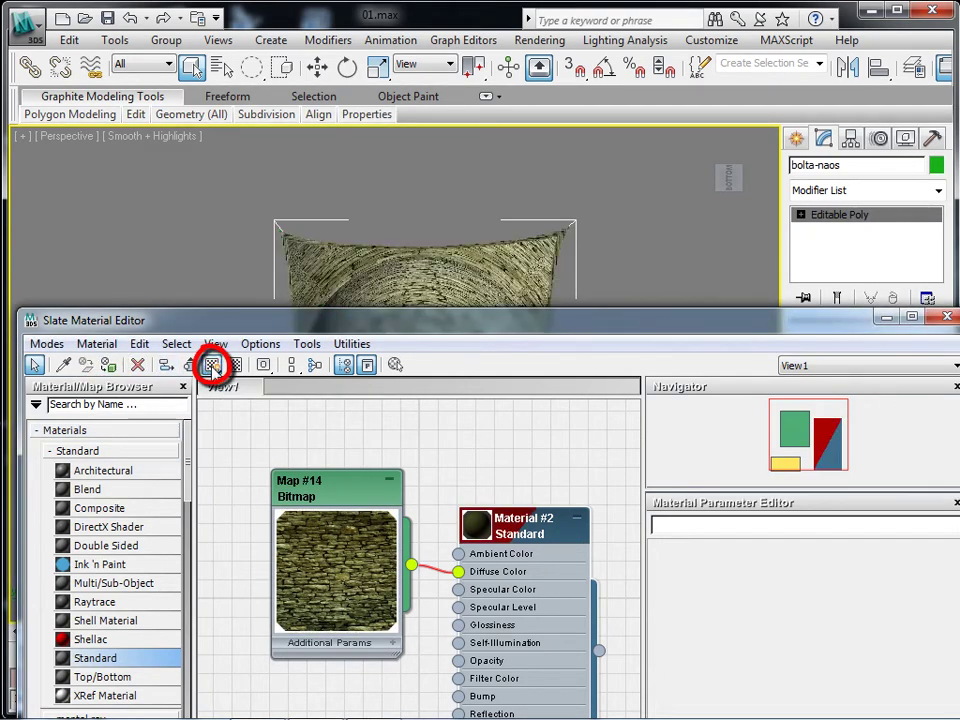
Step: Inspect the stone-textured vault in the viewport, then close the material editor
{"action": "mouse_move", "coordinate": [391, 325]}
{"action": "left_mouse_down"}
{"action": "mouse_move", "coordinate": [343, 510]}
{"action": "mouse_move", "coordinate": [345, 562]}
{"action": "left_mouse_up"}
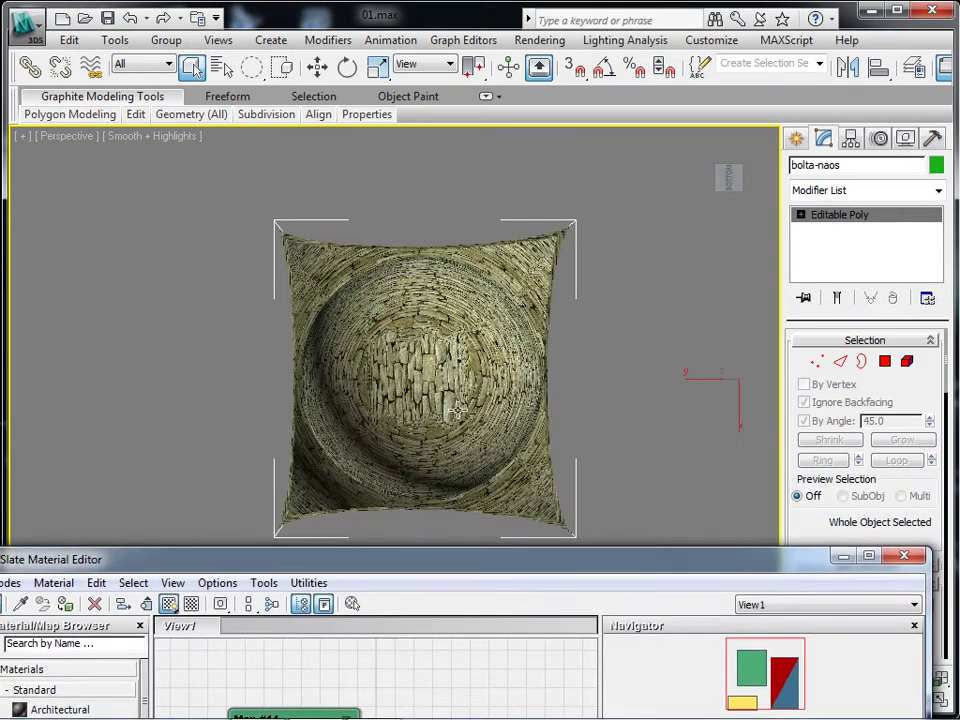
{"action": "middle_click_drag", "start_coordinate": [457, 362], "coordinate": [462, 347]}
{"action": "scroll", "coordinate": [462, 347], "scroll_direction": "up", "scroll_amount": 3}
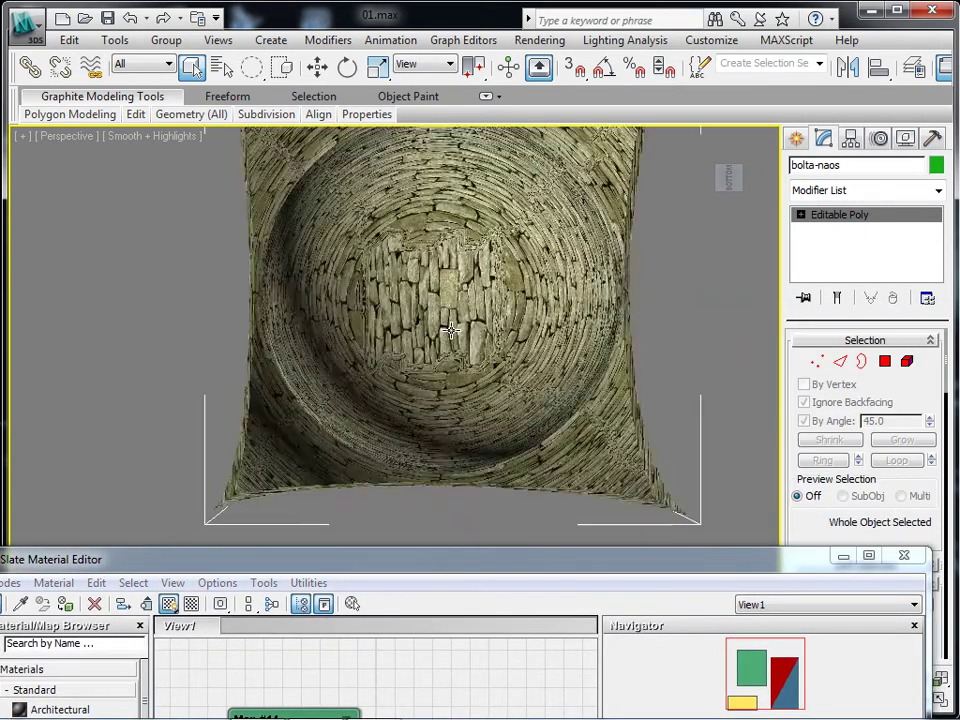
{"action": "scroll", "coordinate": [455, 338], "scroll_direction": "up", "scroll_amount": 2}
{"action": "mouse_move", "coordinate": [443, 342]}
{"action": "middle_mouse_down"}
{"action": "mouse_move", "coordinate": [456, 482]}
{"action": "mouse_move", "coordinate": [446, 560]}
{"action": "mouse_move", "coordinate": [448, 488]}
{"action": "middle_mouse_up"}
{"action": "scroll", "coordinate": [448, 488], "scroll_direction": "down", "scroll_amount": 1}
{"action": "scroll", "coordinate": [320, 470], "scroll_direction": "down", "scroll_amount": 2}
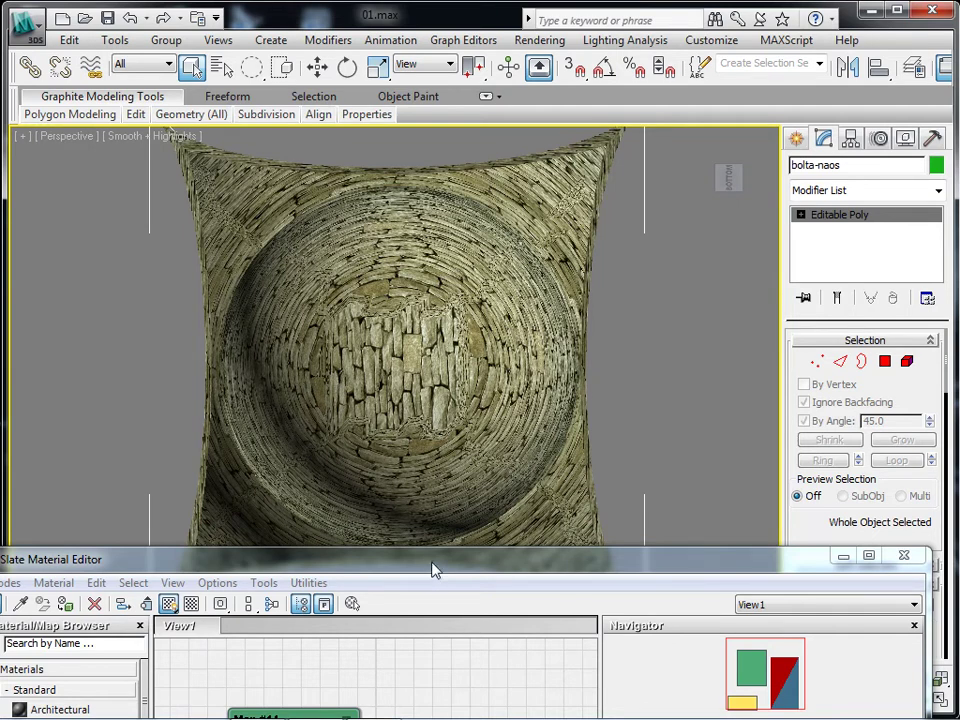
{"action": "left_click", "coordinate": [904, 555]}
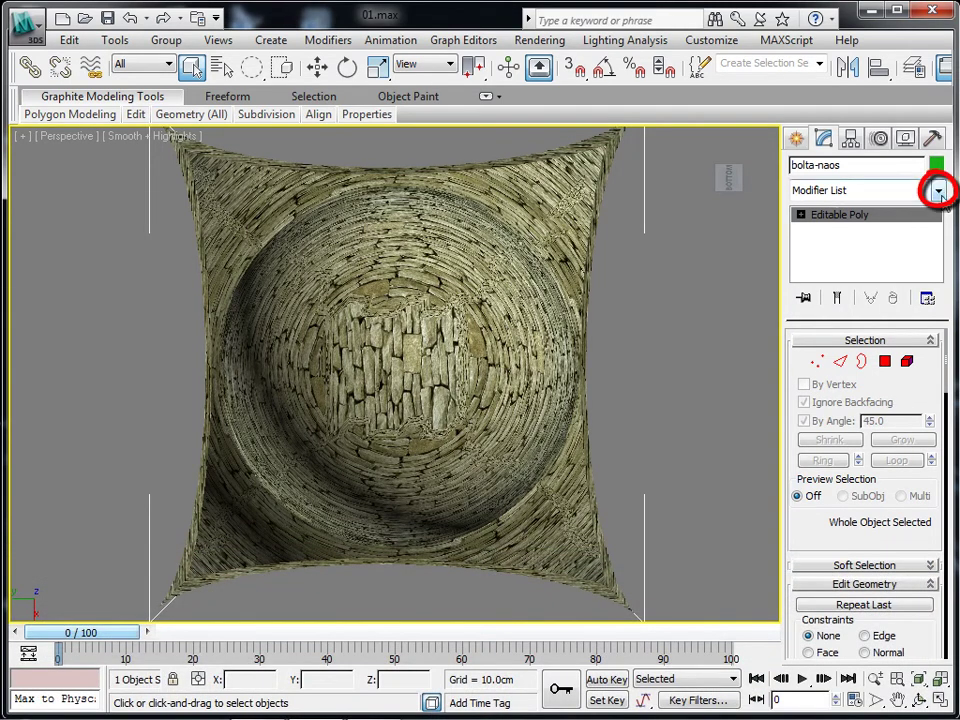
Step: Add a UVW Map modifier to bolta-naos using Spherical mapping with Real-World Map Size off
{"action": "left_click", "coordinate": [938, 191]}
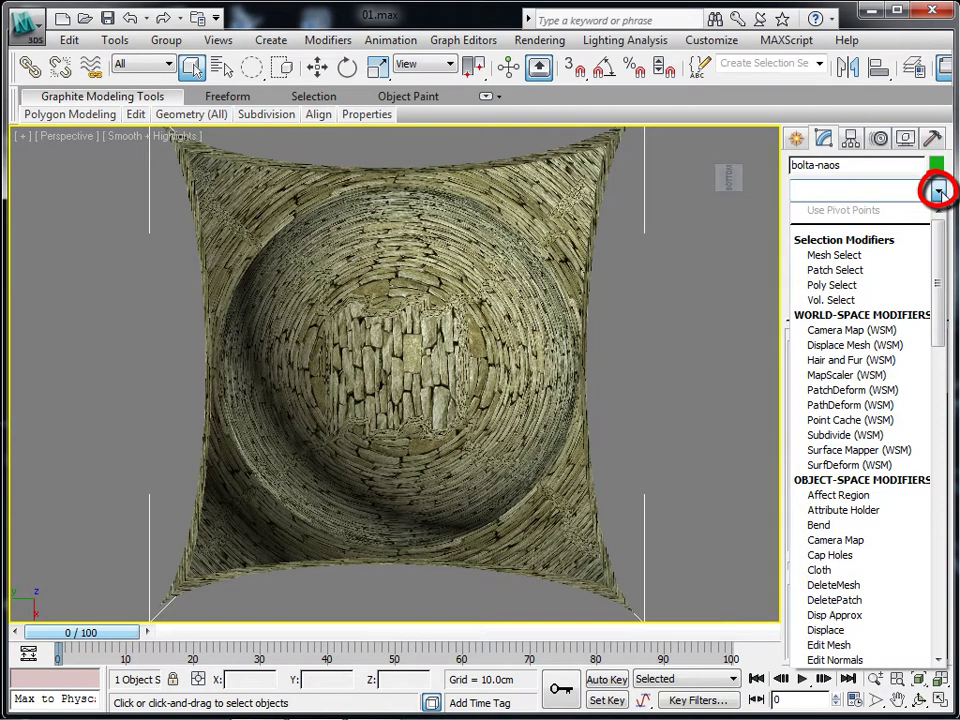
{"action": "key", "text": "u"}
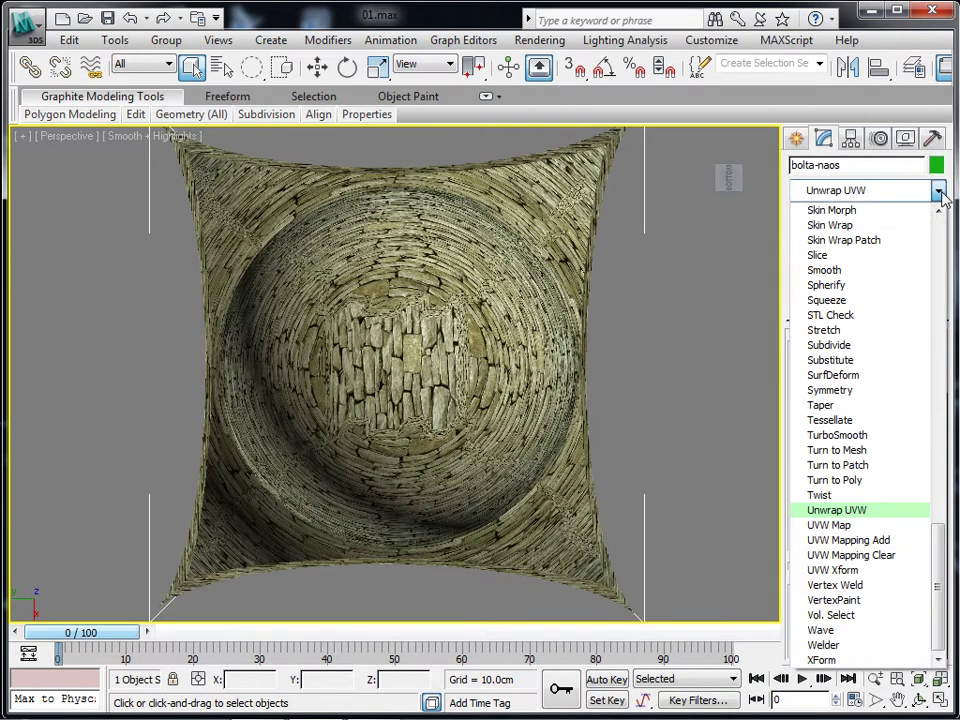
{"action": "left_click", "coordinate": [835, 526]}
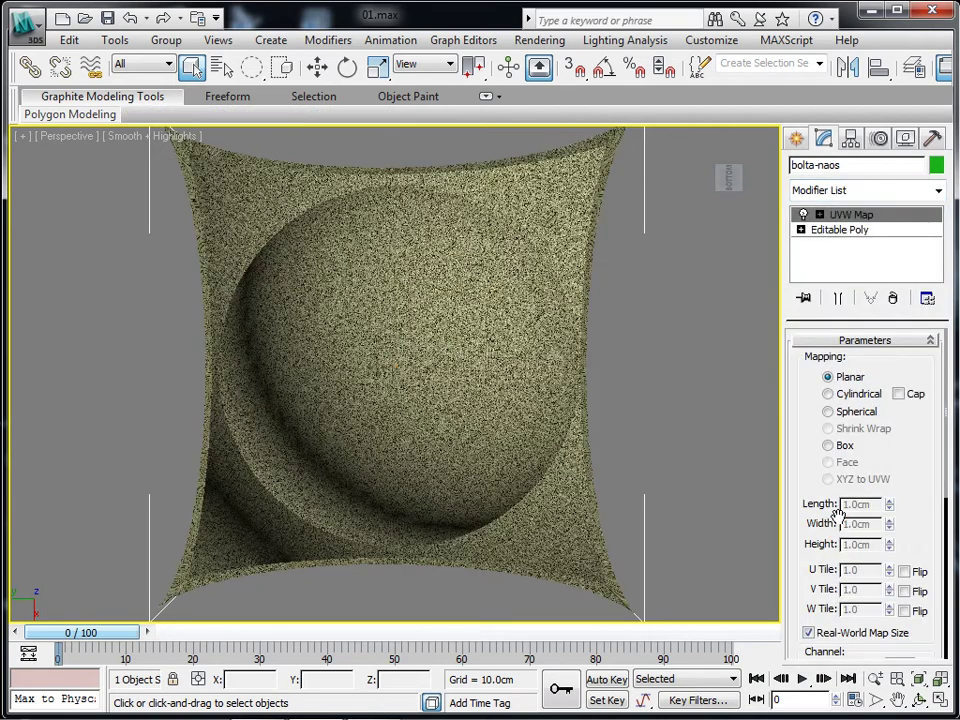
{"action": "left_click", "coordinate": [838, 414]}
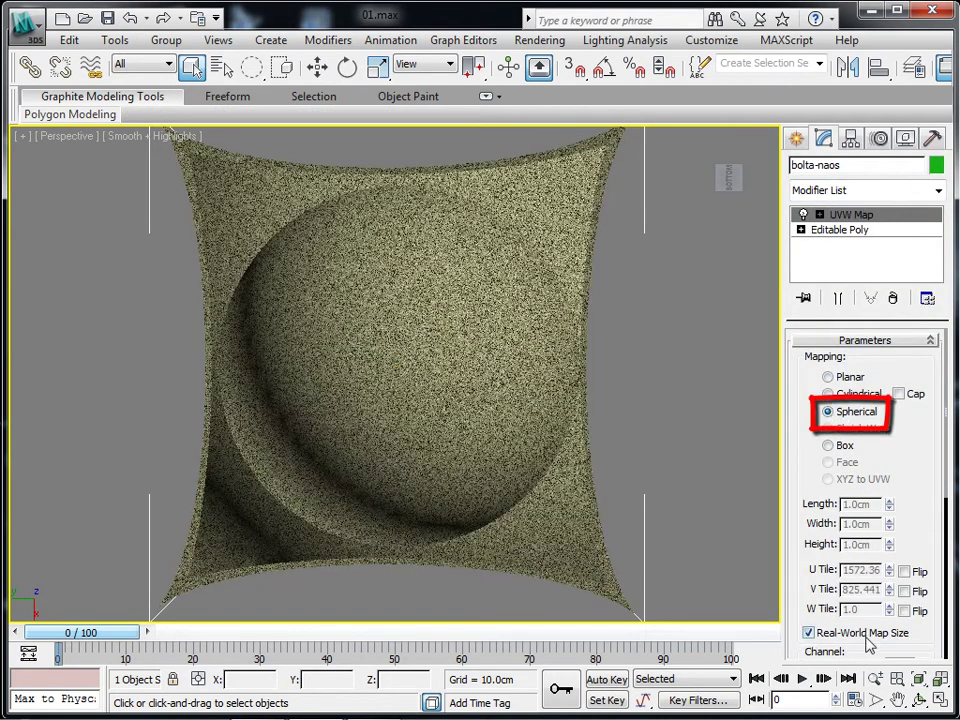
{"action": "left_click", "coordinate": [809, 633]}
{"action": "left_click", "coordinate": [809, 633]}
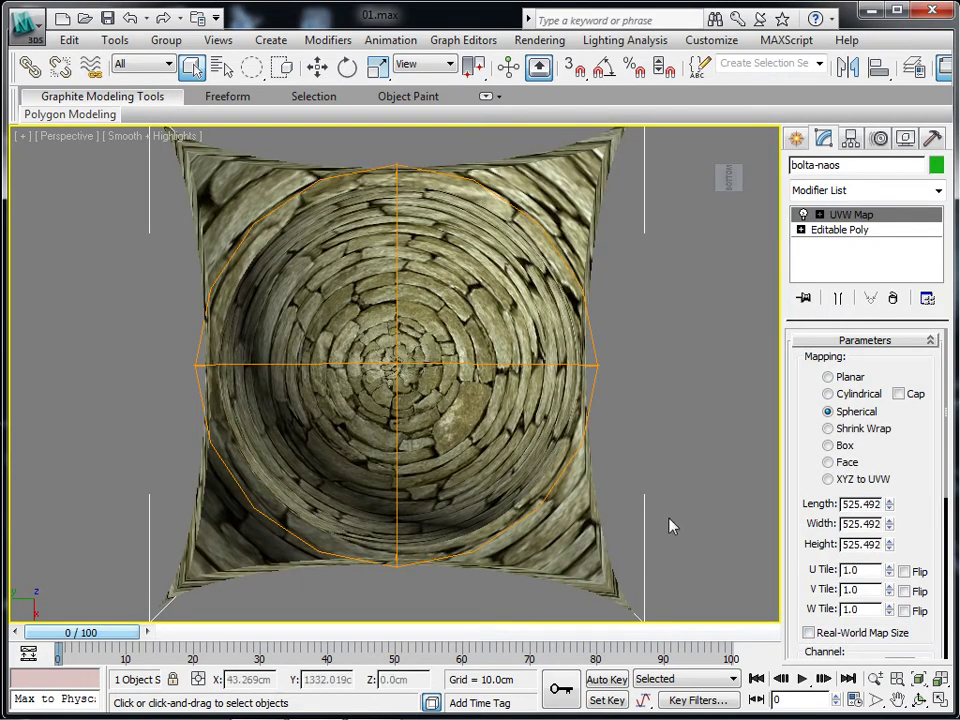
Step: Set the UVW Map's U Tile and V Tile to 4
{"action": "double_click", "coordinate": [862, 570]}
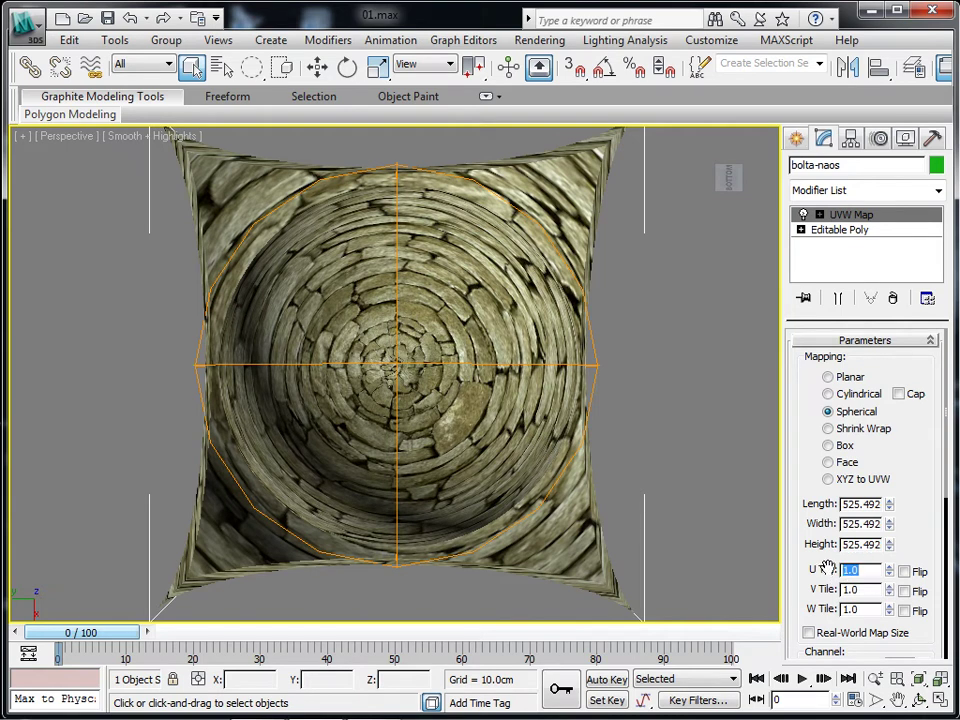
{"action": "type", "text": "4"}
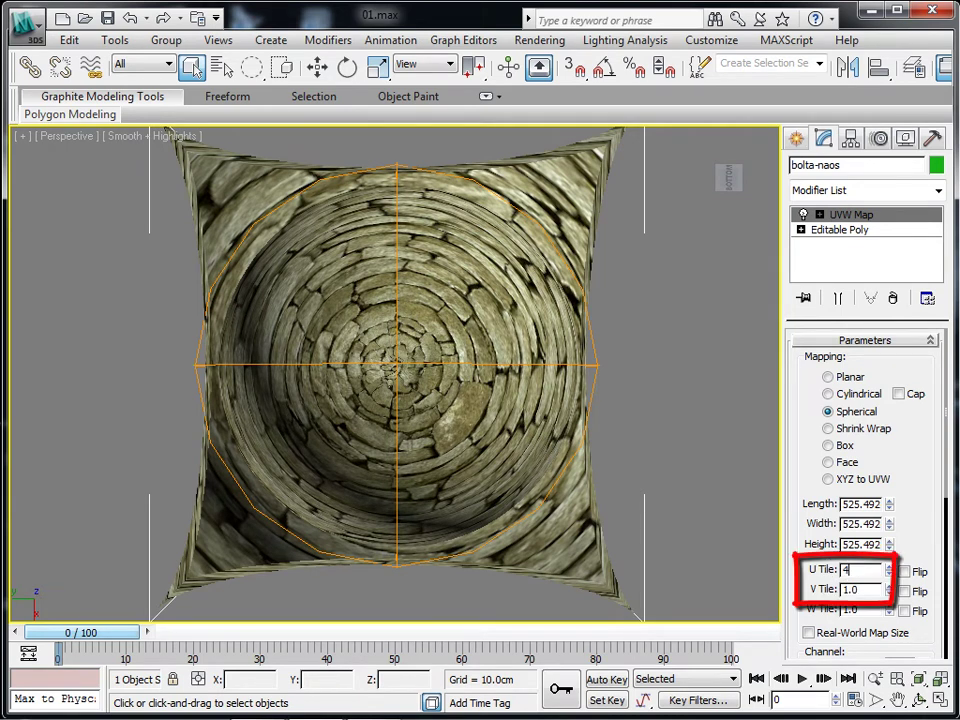
{"action": "key", "text": "Return"}
{"action": "double_click", "coordinate": [866, 589]}
{"action": "type", "text": "4"}
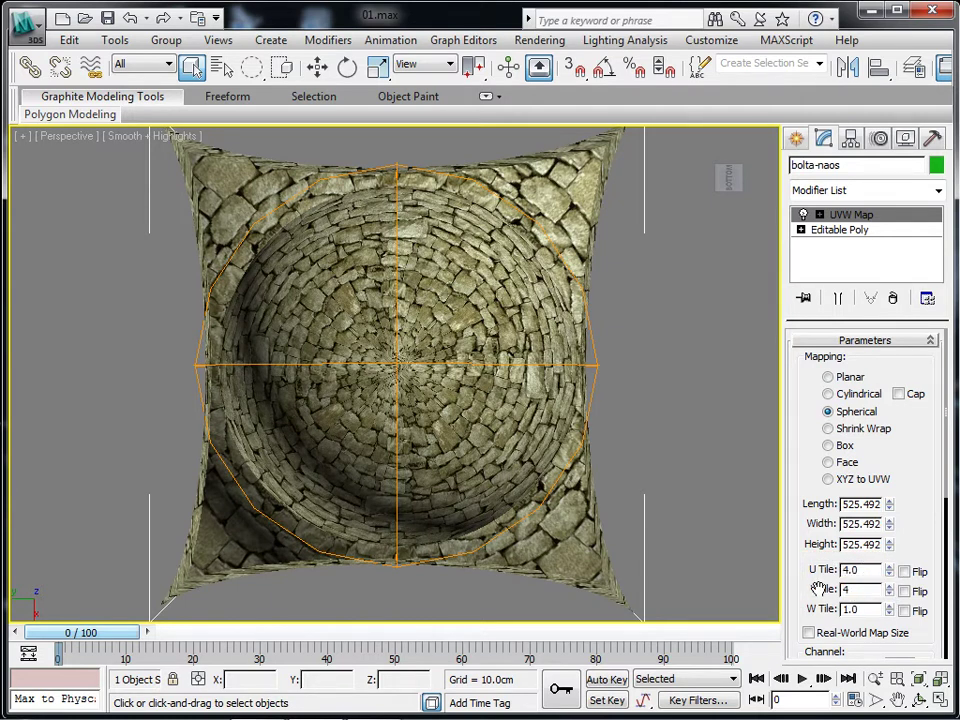
{"action": "key", "text": "Return"}
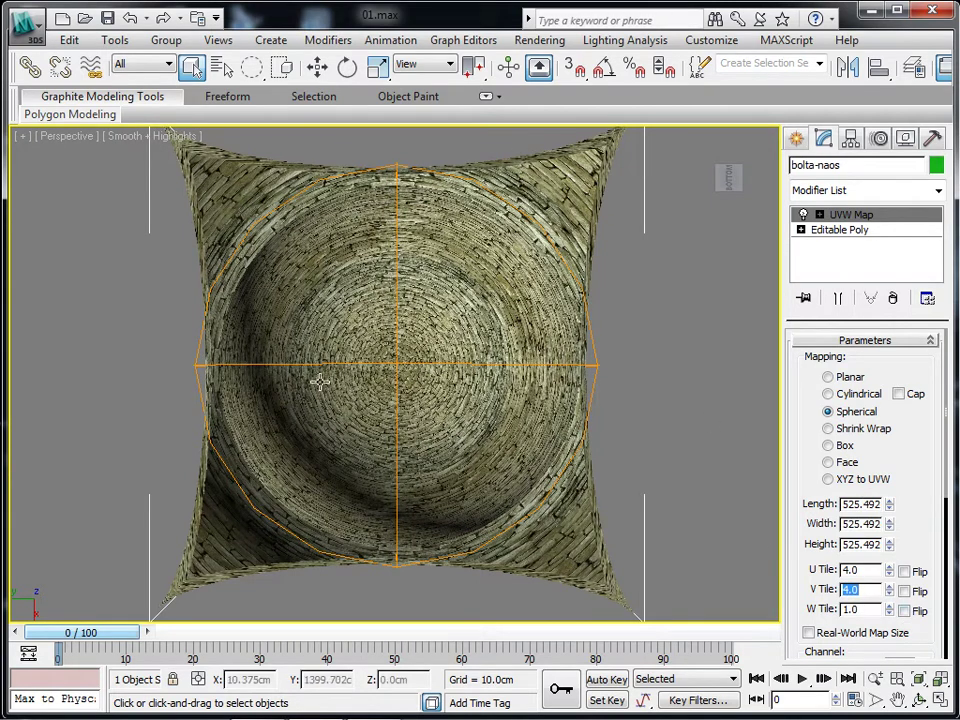
Step: Change both U Tile and V Tile to 3
{"action": "double_click", "coordinate": [855, 570]}
{"action": "type", "text": "3"}
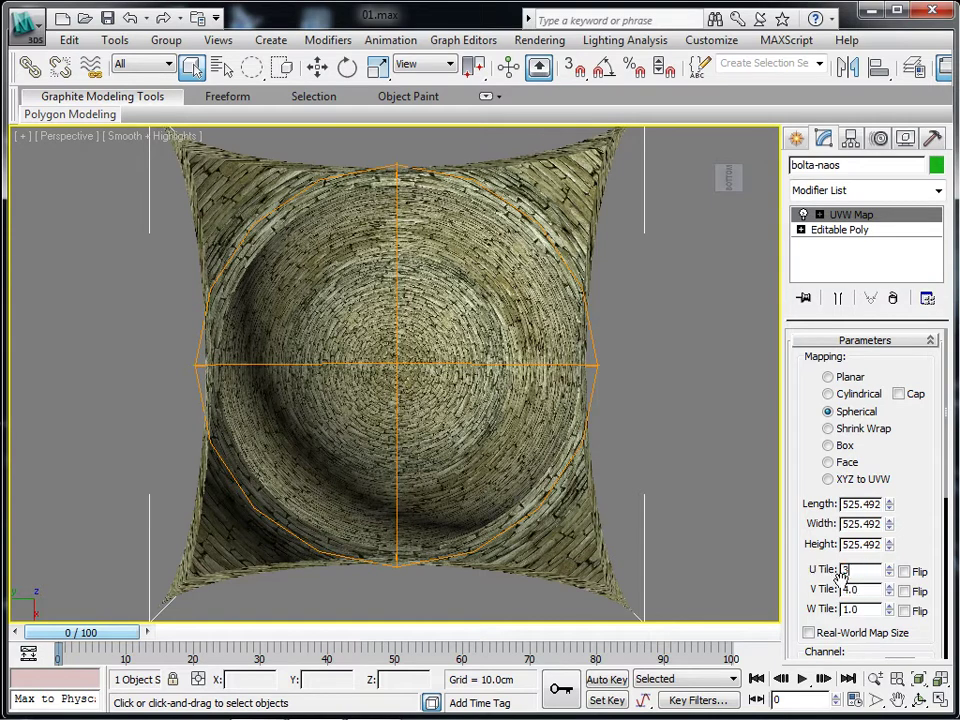
{"action": "double_click", "coordinate": [857, 589]}
{"action": "type", "text": "3"}
{"action": "key", "text": "Return"}
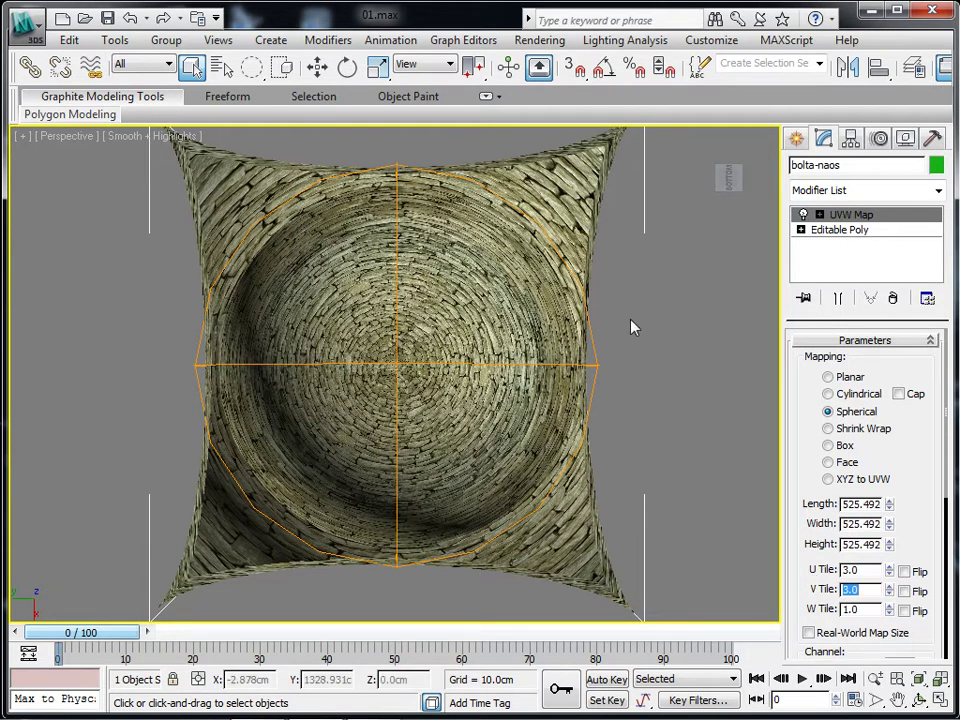
Step: Orbit around the dome to check the spherical stone mapping, then save the scene with Ctrl+S
{"action": "mouse_move", "coordinate": [535, 325]}
{"action": "middle_mouse_down", "text": "alt"}
{"action": "mouse_move", "coordinate": [415, 305]}
{"action": "mouse_move", "coordinate": [544, 410]}
{"action": "mouse_move", "coordinate": [395, 315]}
{"action": "mouse_move", "coordinate": [582, 445]}
{"action": "mouse_move", "coordinate": [620, 405]}
{"action": "mouse_move", "coordinate": [266, 372]}
{"action": "mouse_move", "coordinate": [264, 289]}
{"action": "middle_mouse_up", "text": "alt"}
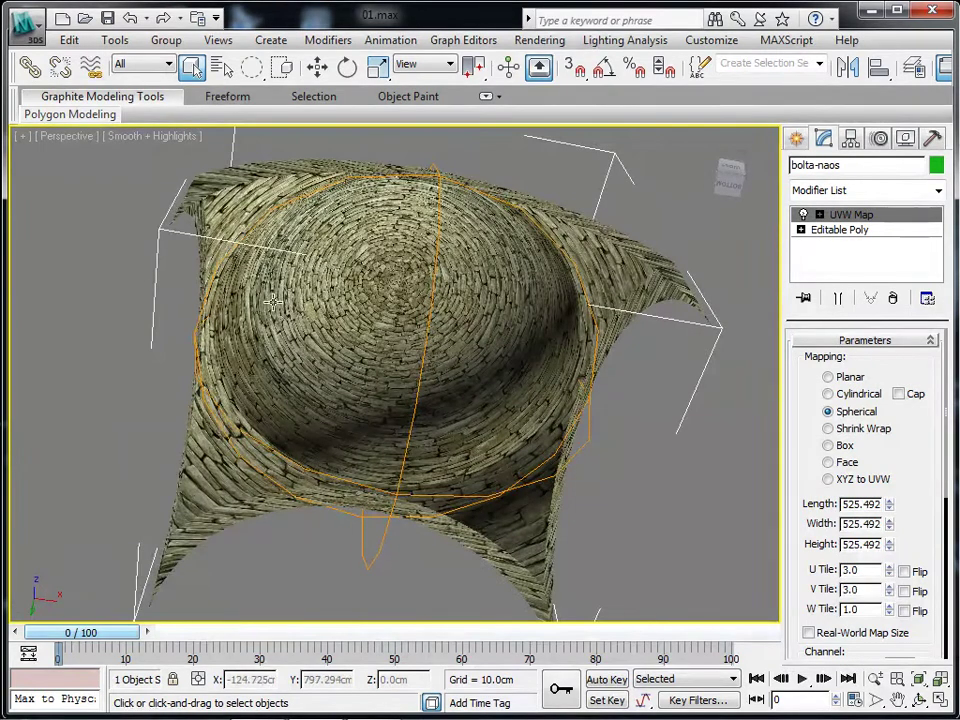
{"action": "mouse_move", "coordinate": [458, 303]}
{"action": "middle_mouse_down", "text": "alt"}
{"action": "mouse_move", "coordinate": [347, 222]}
{"action": "mouse_move", "coordinate": [330, 182]}
{"action": "middle_mouse_up", "text": "alt"}
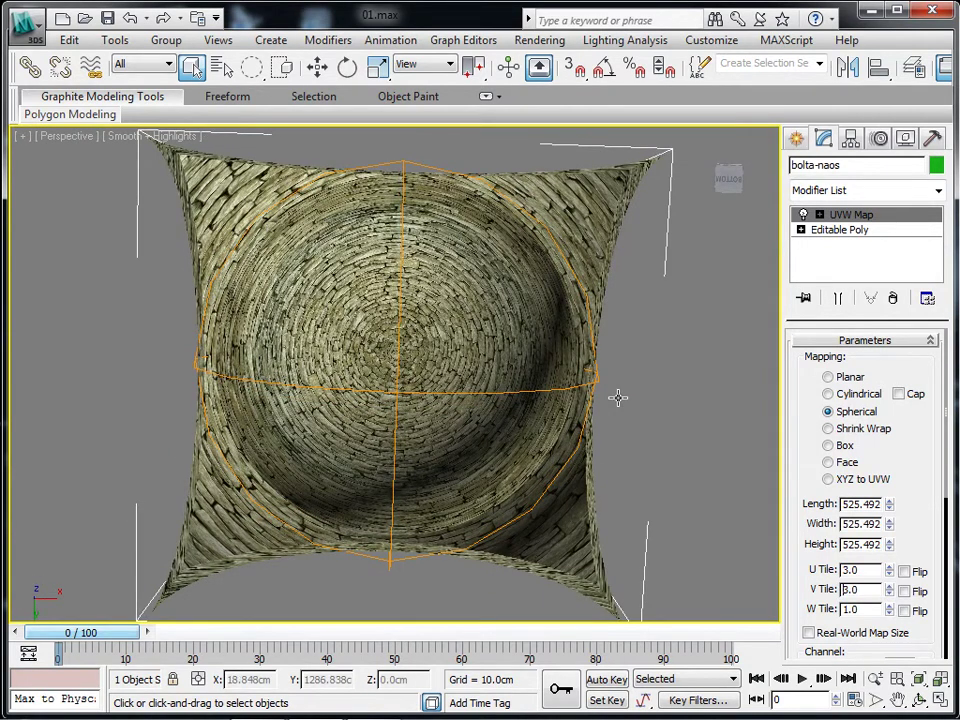
{"action": "mouse_move", "coordinate": [484, 494]}
{"action": "middle_mouse_down", "text": "alt"}
{"action": "mouse_move", "coordinate": [536, 480]}
{"action": "mouse_move", "coordinate": [538, 507]}
{"action": "middle_mouse_up", "text": "alt"}
{"action": "mouse_move", "coordinate": [286, 260]}
{"action": "middle_mouse_down", "text": "alt"}
{"action": "mouse_move", "coordinate": [364, 401]}
{"action": "mouse_move", "coordinate": [369, 314]}
{"action": "middle_mouse_up", "text": "alt"}
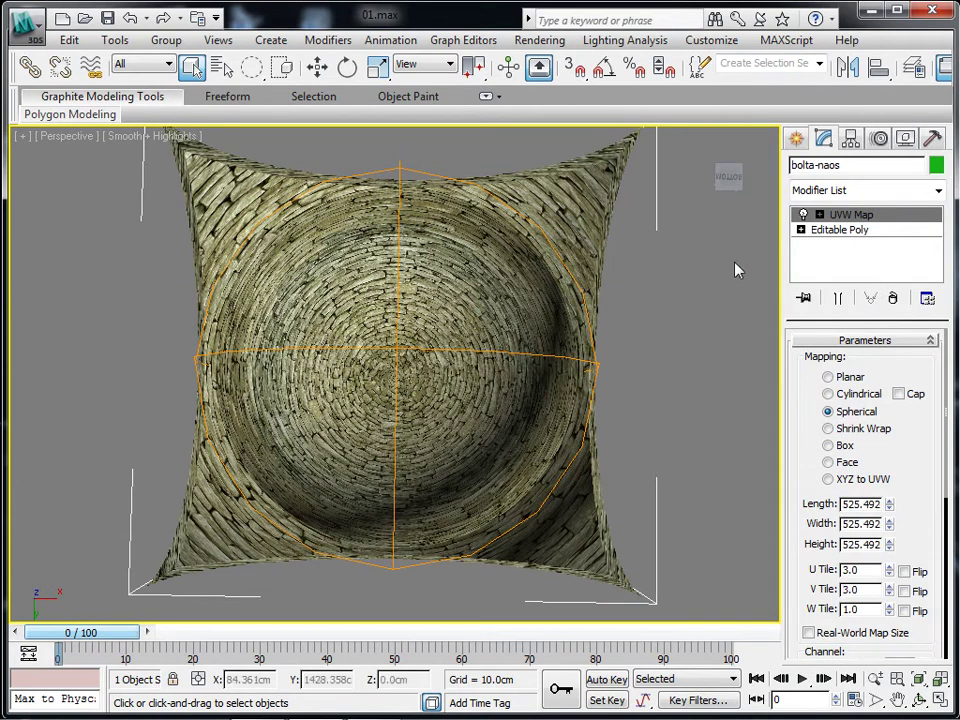
{"action": "key", "text": "ctrl+s"}
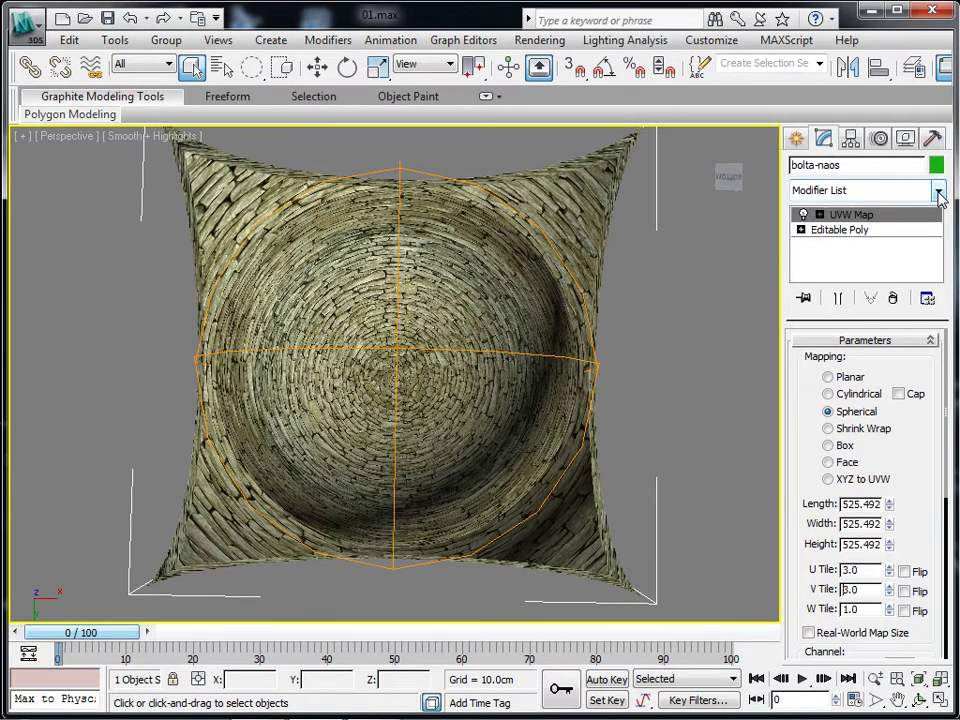
Step: Add a second UVW Map to bolta-naos: Spherical, Real-World Map Size off, aligned to Y
{"action": "left_click", "coordinate": [939, 192]}
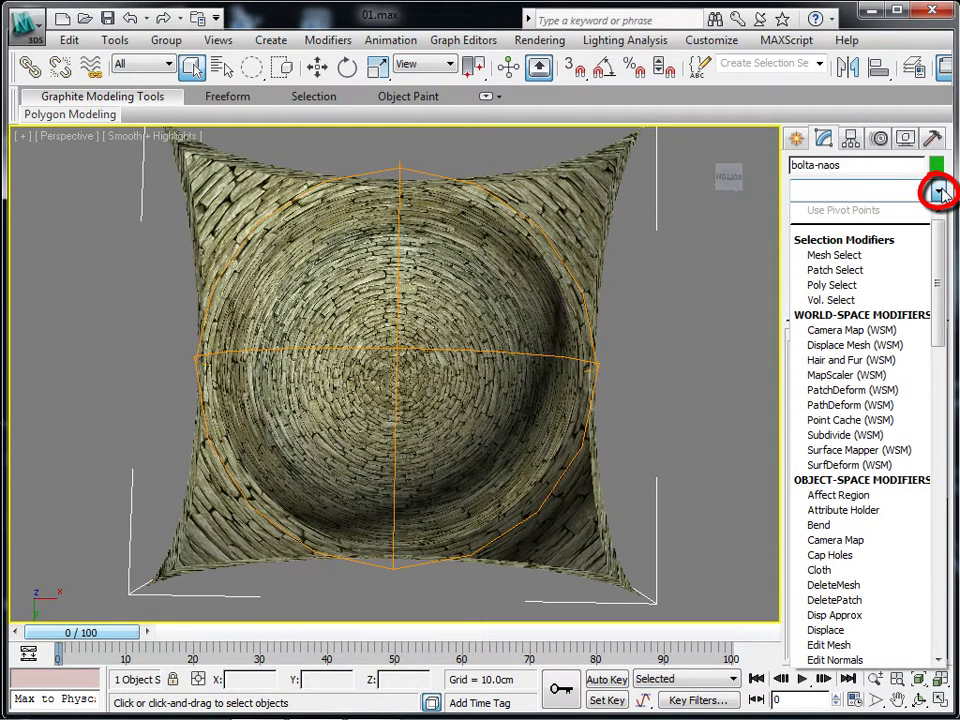
{"action": "key", "text": "u"}
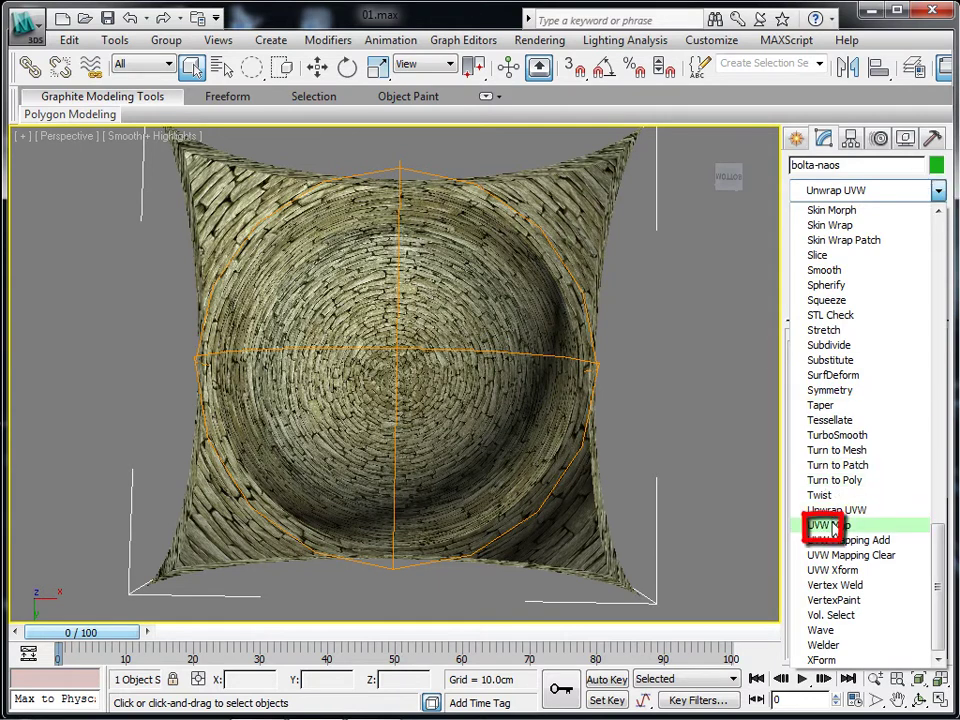
{"action": "left_click", "coordinate": [818, 525]}
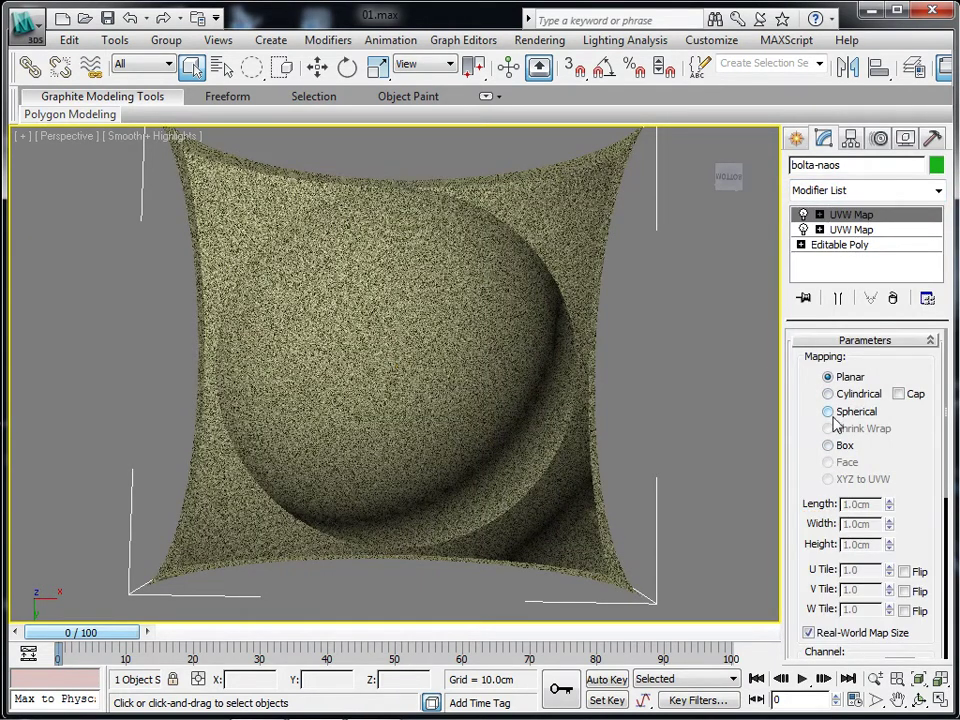
{"action": "left_click", "coordinate": [808, 632]}
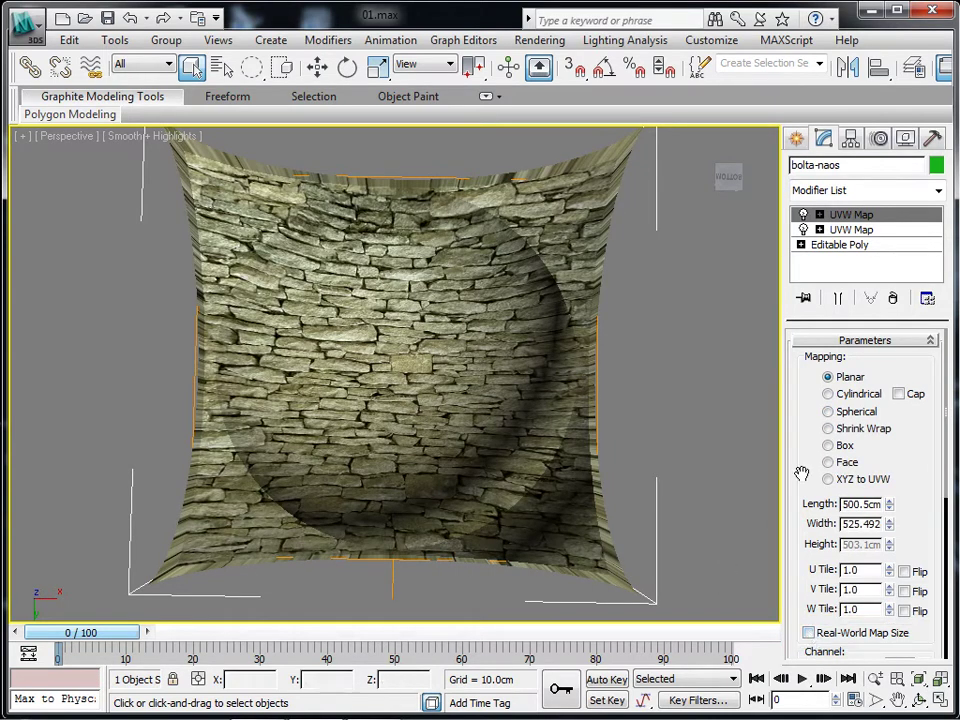
{"action": "left_click", "coordinate": [828, 412]}
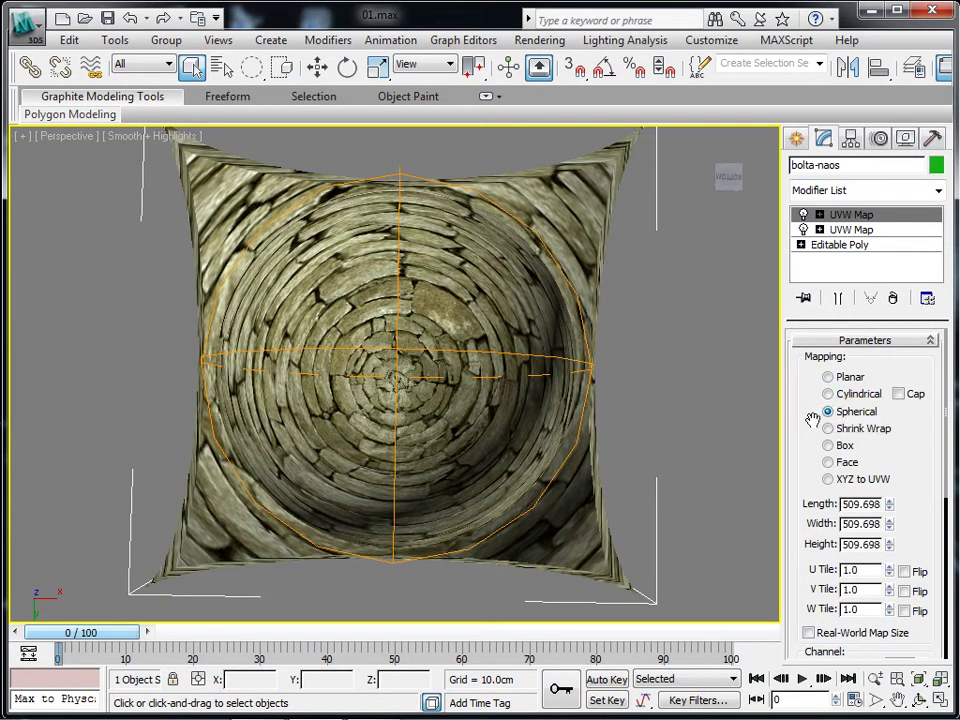
{"action": "mouse_move", "coordinate": [470, 412]}
{"action": "middle_mouse_down", "text": "alt"}
{"action": "mouse_move", "coordinate": [471, 450]}
{"action": "mouse_move", "coordinate": [435, 347]}
{"action": "mouse_move", "coordinate": [439, 381]}
{"action": "mouse_move", "coordinate": [448, 321]}
{"action": "middle_mouse_up", "text": "alt"}
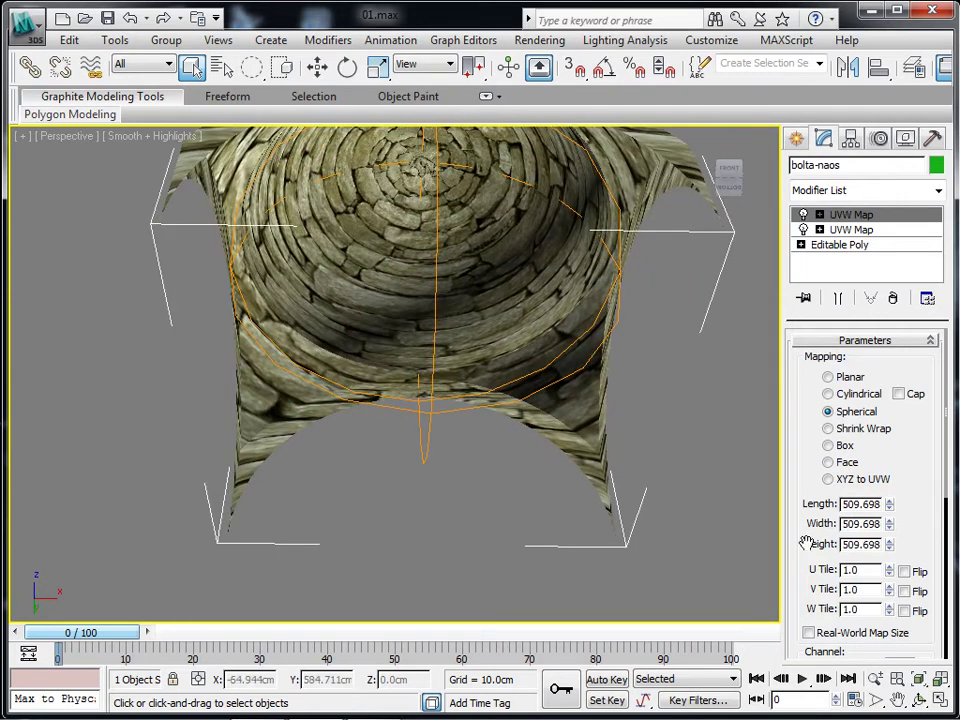
{"action": "scroll", "coordinate": [803, 570], "scroll_direction": "down", "scroll_amount": 5}
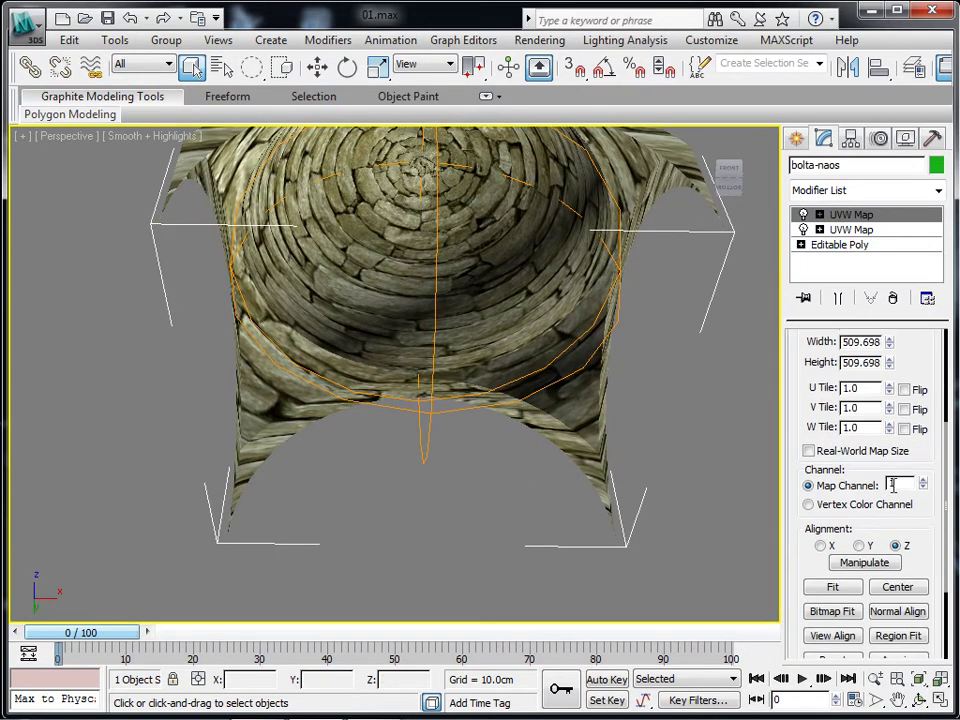
{"action": "left_click", "coordinate": [859, 546]}
{"action": "mouse_move", "coordinate": [476, 344]}
{"action": "middle_mouse_down", "text": "alt"}
{"action": "mouse_move", "coordinate": [527, 381]}
{"action": "mouse_move", "coordinate": [498, 381]}
{"action": "mouse_move", "coordinate": [467, 339]}
{"action": "mouse_move", "coordinate": [478, 405]}
{"action": "middle_mouse_up", "text": "alt"}
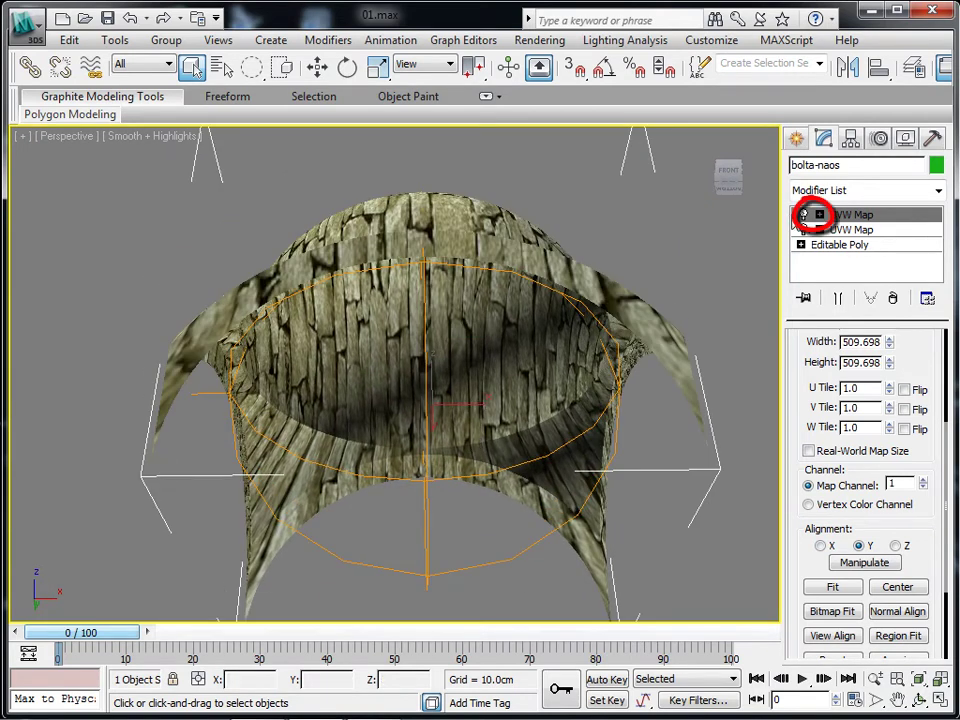
{"action": "left_click", "coordinate": [819, 215]}
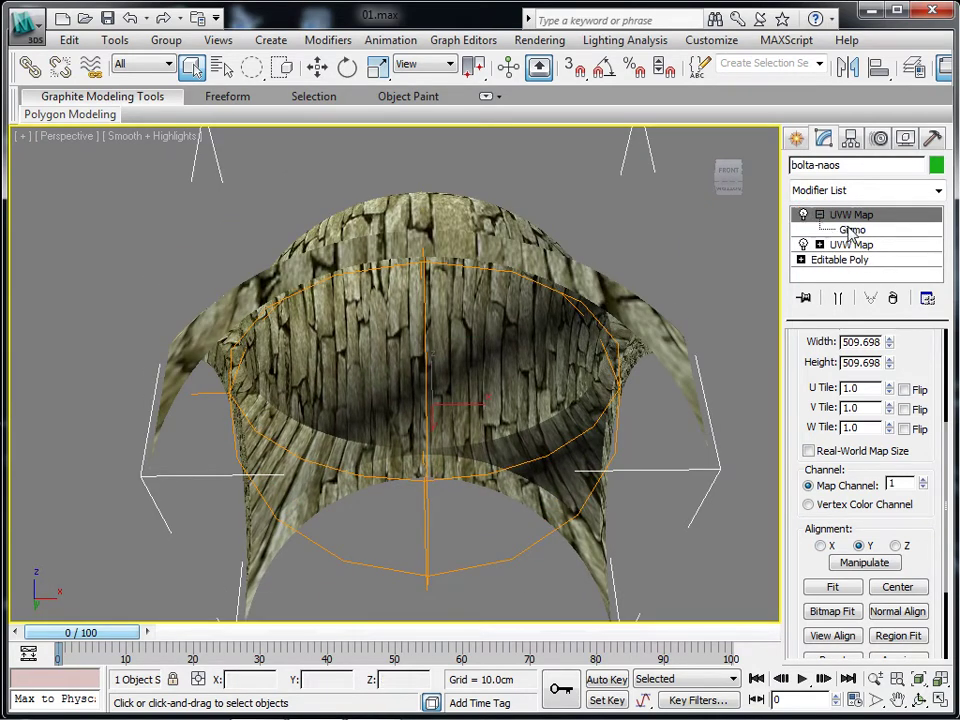
Step: Move the second UVW Map's gizmo down along Z to about 760 cm
{"action": "left_click", "coordinate": [850, 231]}
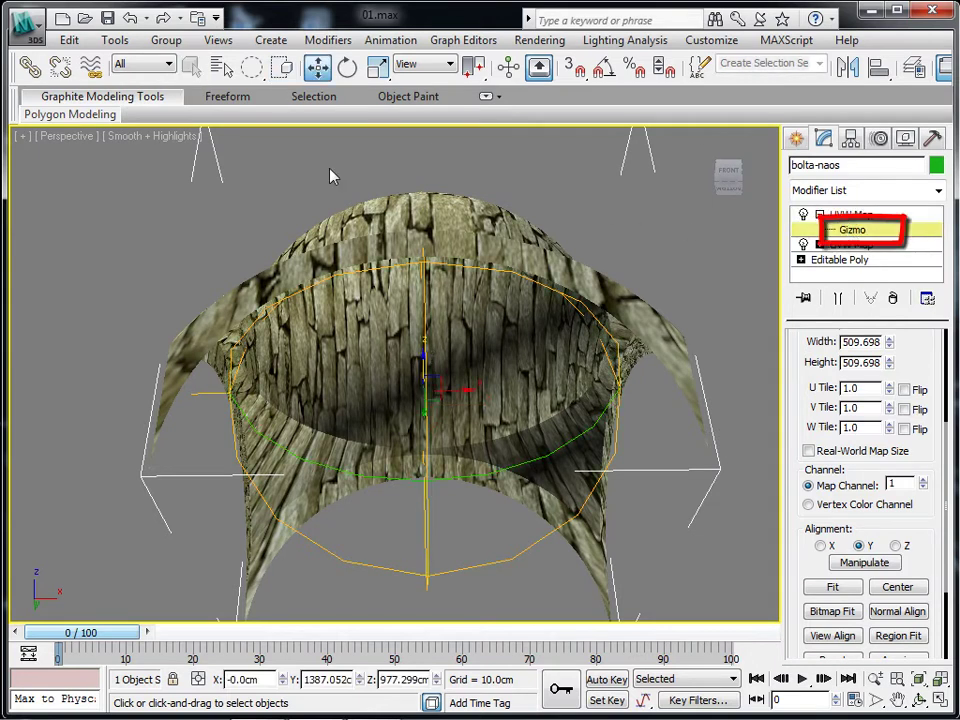
{"action": "mouse_move", "coordinate": [421, 364]}
{"action": "left_mouse_down"}
{"action": "mouse_move", "coordinate": [434, 473]}
{"action": "mouse_move", "coordinate": [428, 514]}
{"action": "mouse_move", "coordinate": [332, 525]}
{"action": "left_mouse_up"}
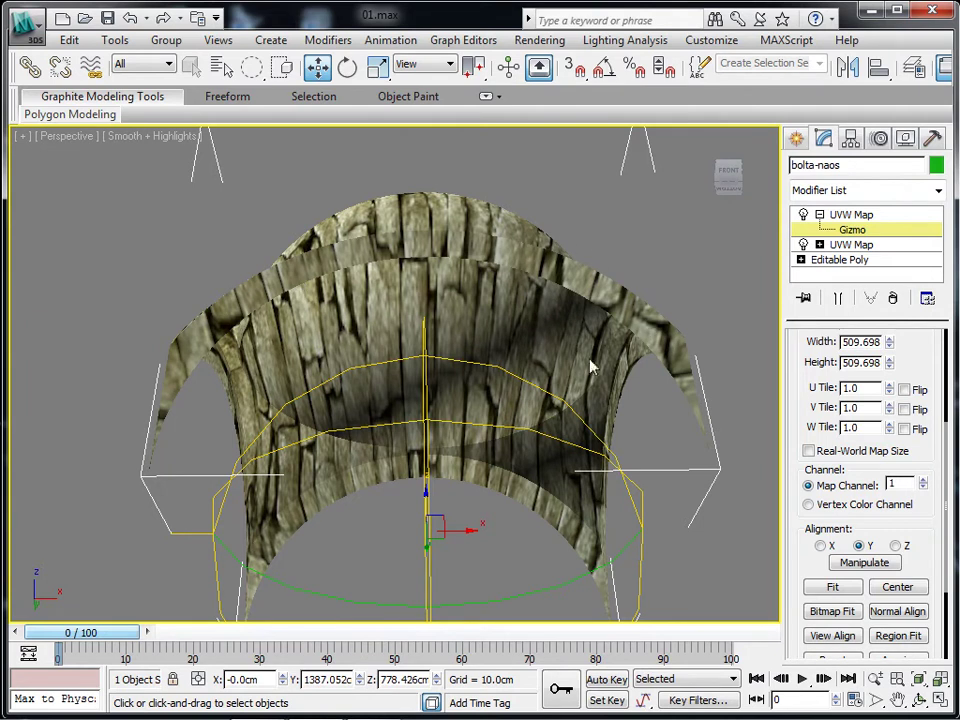
{"action": "mouse_move", "coordinate": [364, 401]}
{"action": "middle_mouse_down", "text": "alt"}
{"action": "mouse_move", "coordinate": [332, 424]}
{"action": "mouse_move", "coordinate": [336, 435]}
{"action": "mouse_move", "coordinate": [409, 461]}
{"action": "mouse_move", "coordinate": [426, 487]}
{"action": "mouse_move", "coordinate": [458, 370]}
{"action": "mouse_move", "coordinate": [441, 401]}
{"action": "mouse_move", "coordinate": [424, 343]}
{"action": "middle_mouse_up", "text": "alt"}
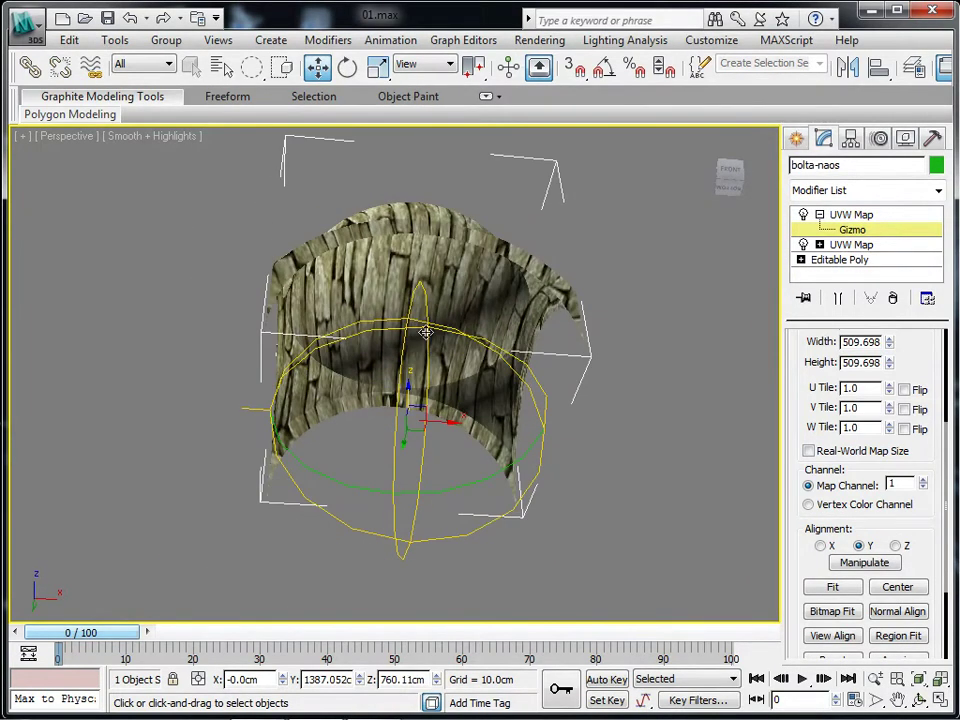
Step: Set the second UVW Map's tiling to U 3.0 and V 3.01, orbiting to check
{"action": "left_click_drag", "start_coordinate": [878, 388], "coordinate": [815, 387]}
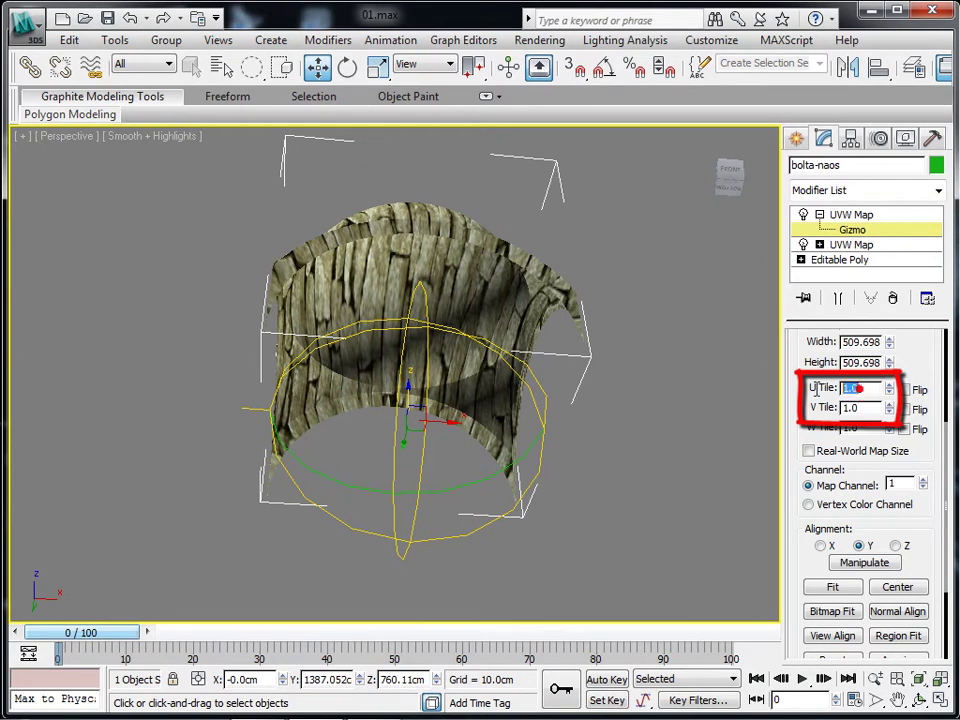
{"action": "type", "text": "3"}
{"action": "key", "text": "Tab"}
{"action": "type", "text": "3"}
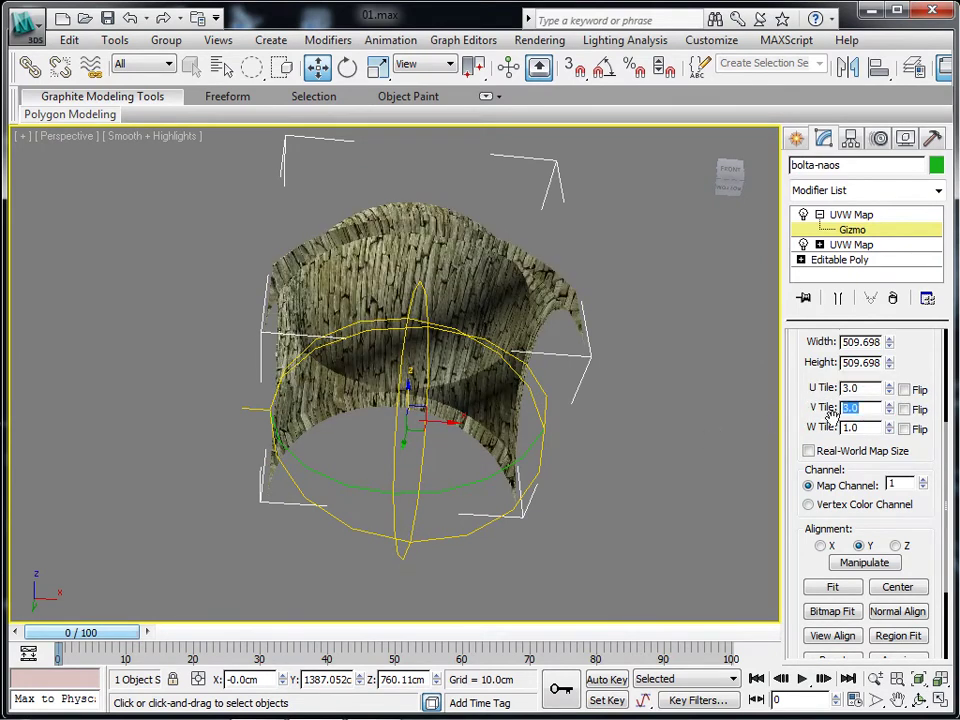
{"action": "mouse_move", "coordinate": [493, 379]}
{"action": "middle_mouse_down", "text": "alt"}
{"action": "mouse_move", "coordinate": [370, 348]}
{"action": "mouse_move", "coordinate": [304, 390]}
{"action": "middle_mouse_up", "text": "alt"}
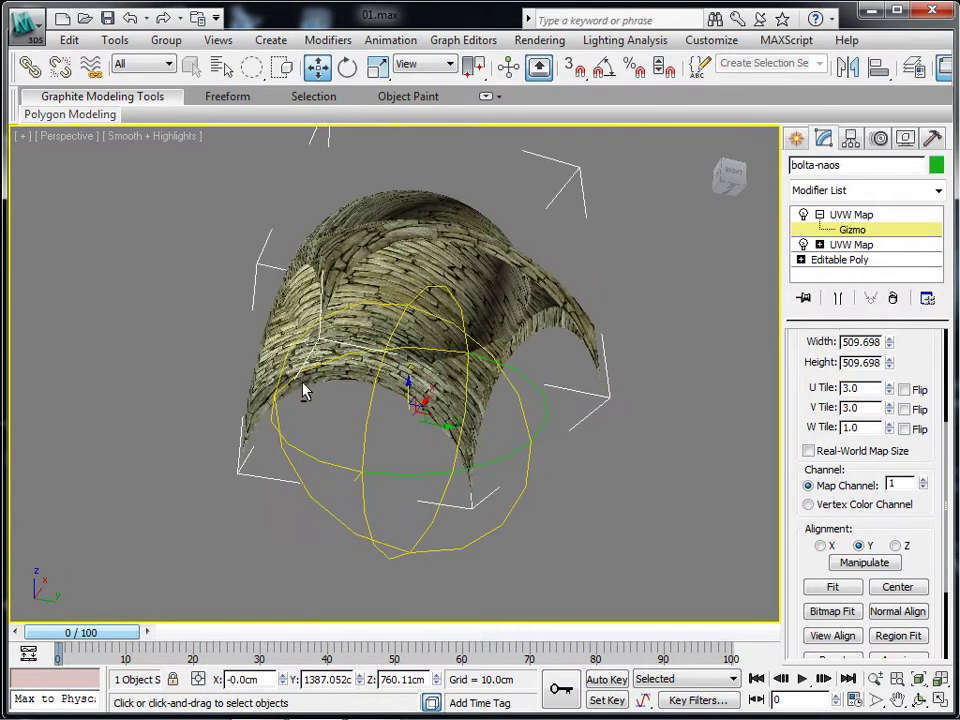
{"action": "middle_click_drag", "start_coordinate": [425, 320], "coordinate": [602, 289], "text": "alt"}
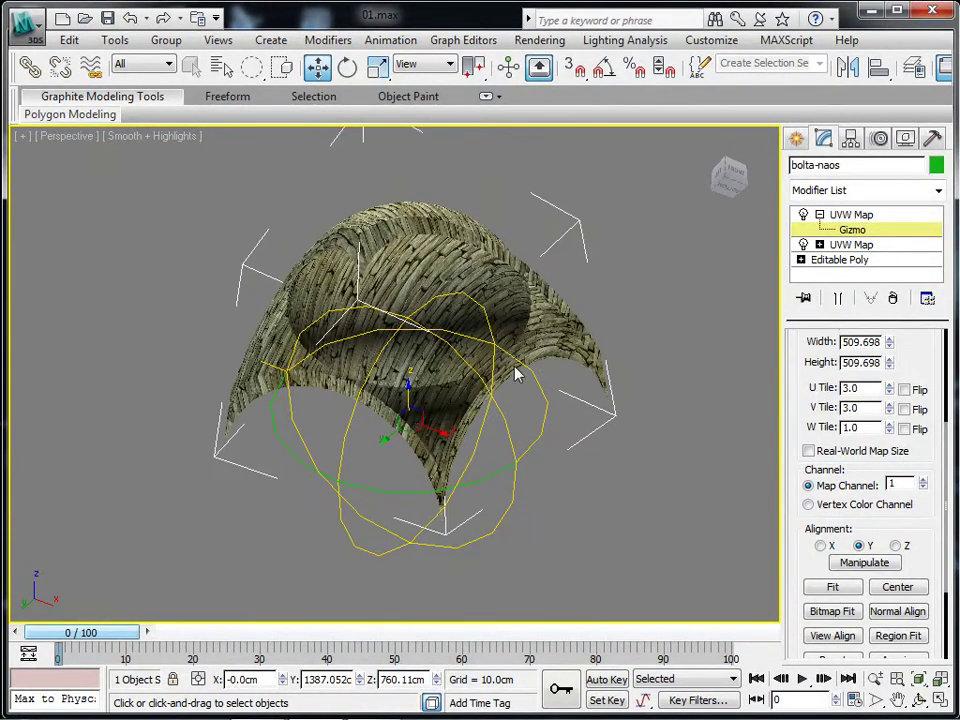
{"action": "type", "text": "1"}
{"action": "key", "text": "Return"}
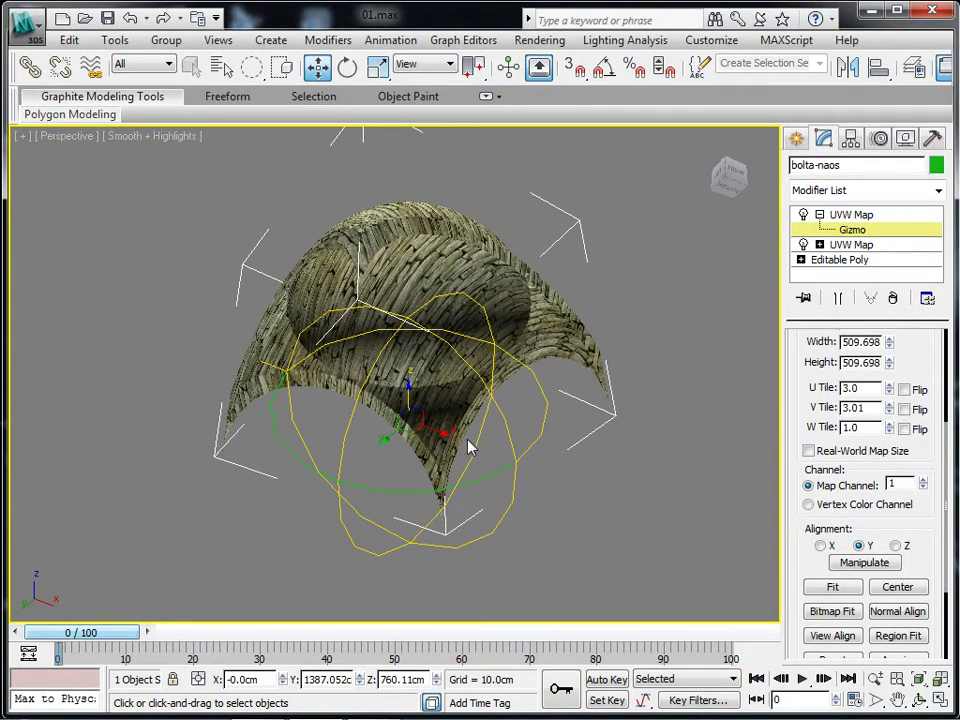
{"action": "mouse_move", "coordinate": [463, 446]}
{"action": "middle_mouse_down", "text": "alt"}
{"action": "mouse_move", "coordinate": [435, 435]}
{"action": "mouse_move", "coordinate": [472, 416]}
{"action": "middle_mouse_up", "text": "alt"}
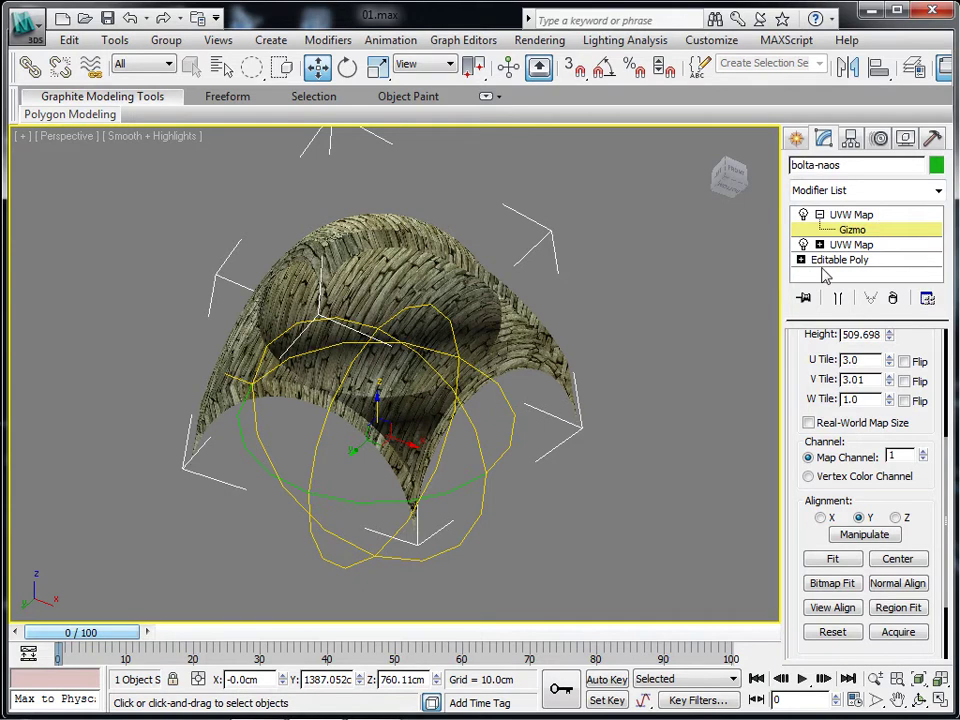
Step: Exit the gizmo level and expand the Editable Poly's sub-object levels in the stack
{"action": "left_click", "coordinate": [845, 215]}
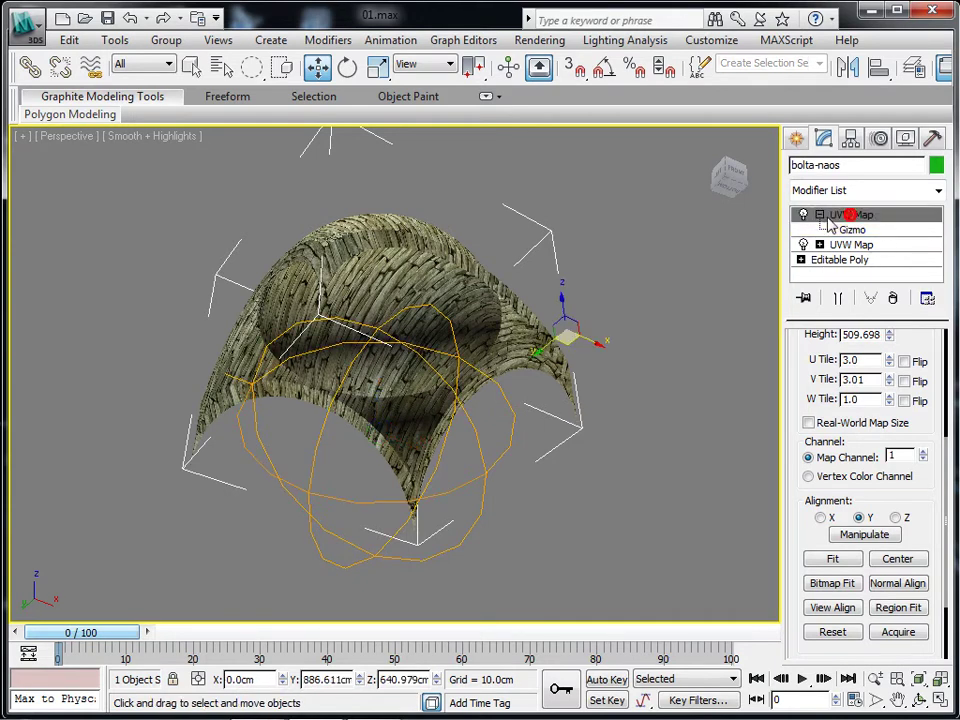
{"action": "left_click", "coordinate": [820, 214]}
{"action": "mouse_move", "coordinate": [523, 445]}
{"action": "middle_mouse_down", "text": "alt"}
{"action": "mouse_move", "coordinate": [510, 456]}
{"action": "mouse_move", "coordinate": [463, 435]}
{"action": "middle_mouse_up", "text": "alt"}
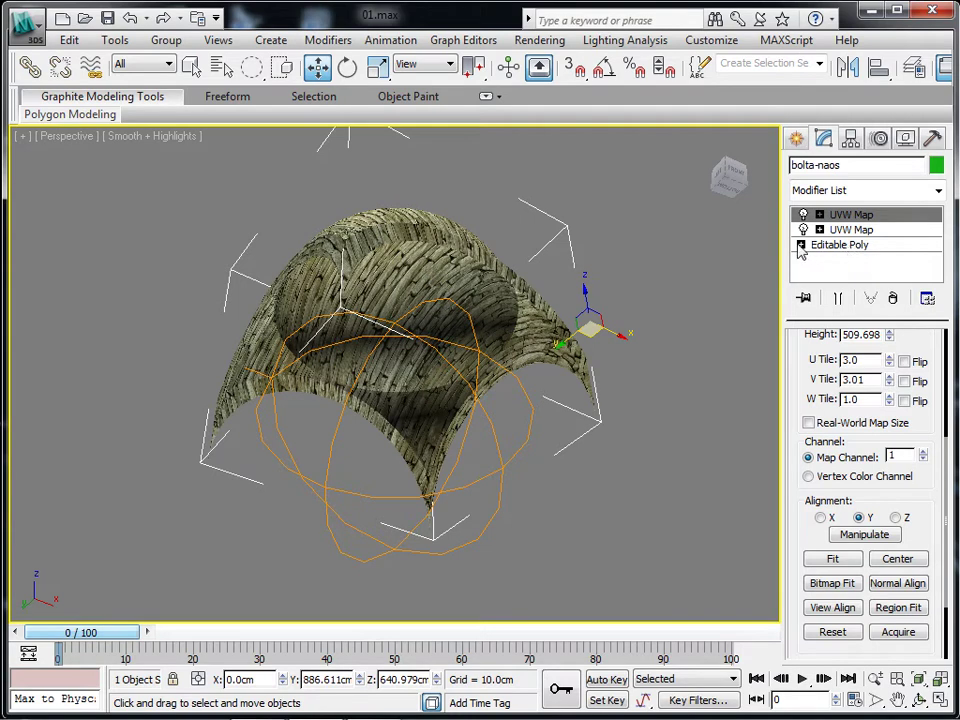
{"action": "left_click", "coordinate": [801, 245]}
{"action": "scroll", "coordinate": [936, 253], "scroll_direction": "down", "scroll_amount": 3}
{"action": "scroll", "coordinate": [853, 259], "scroll_direction": "down", "scroll_amount": 1}
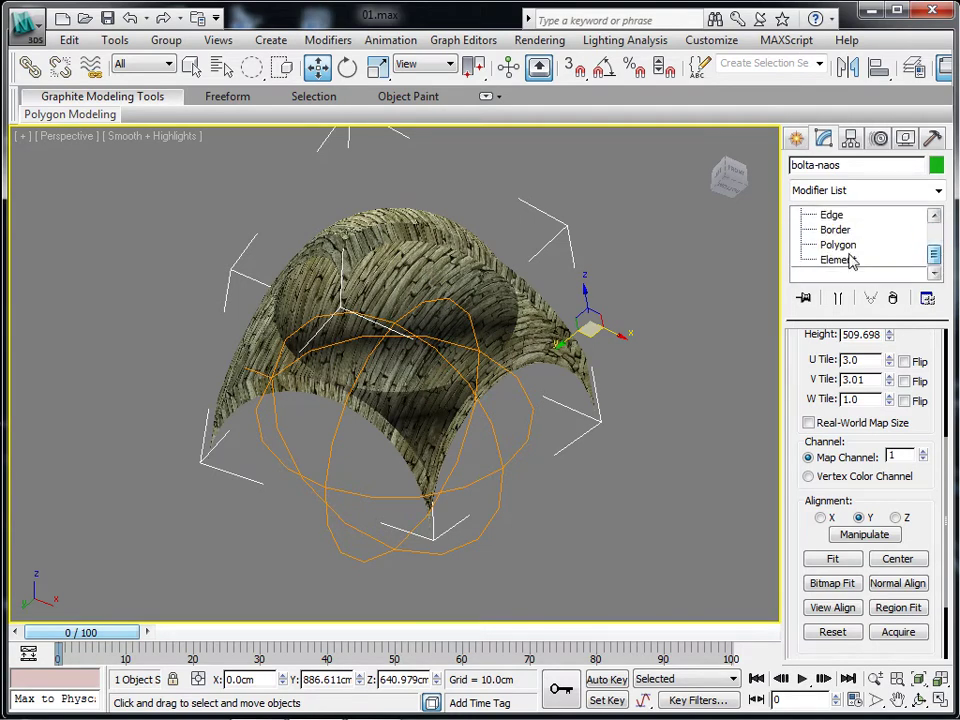
Step: Select the 2891 dome polygons at Polygon level, then scroll the stack up to the UVW Maps
{"action": "left_click", "coordinate": [843, 245]}
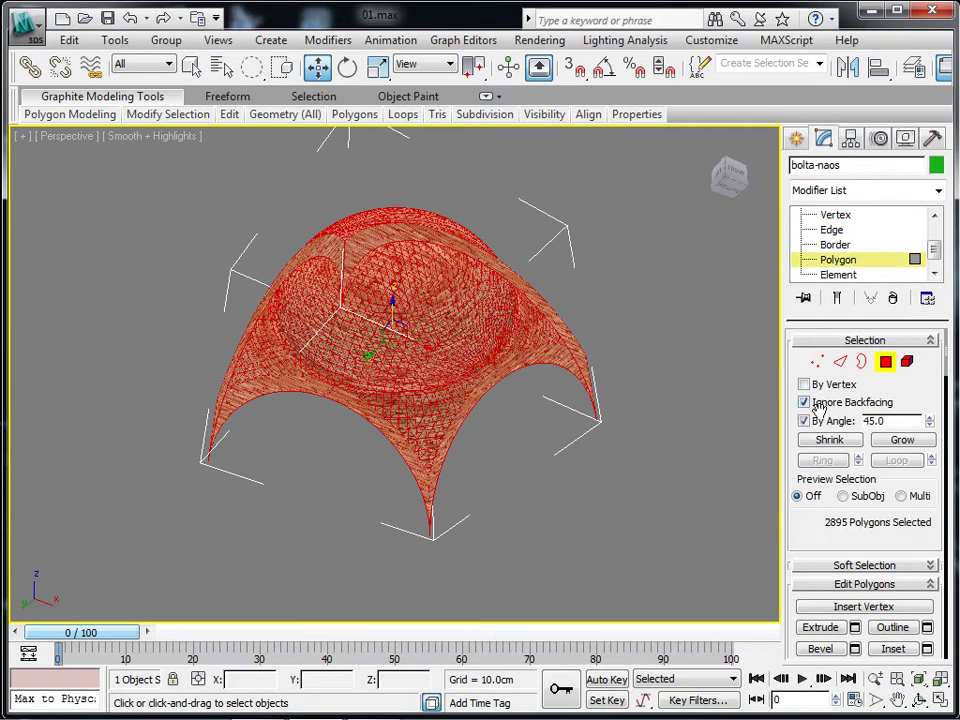
{"action": "left_click", "coordinate": [427, 323]}
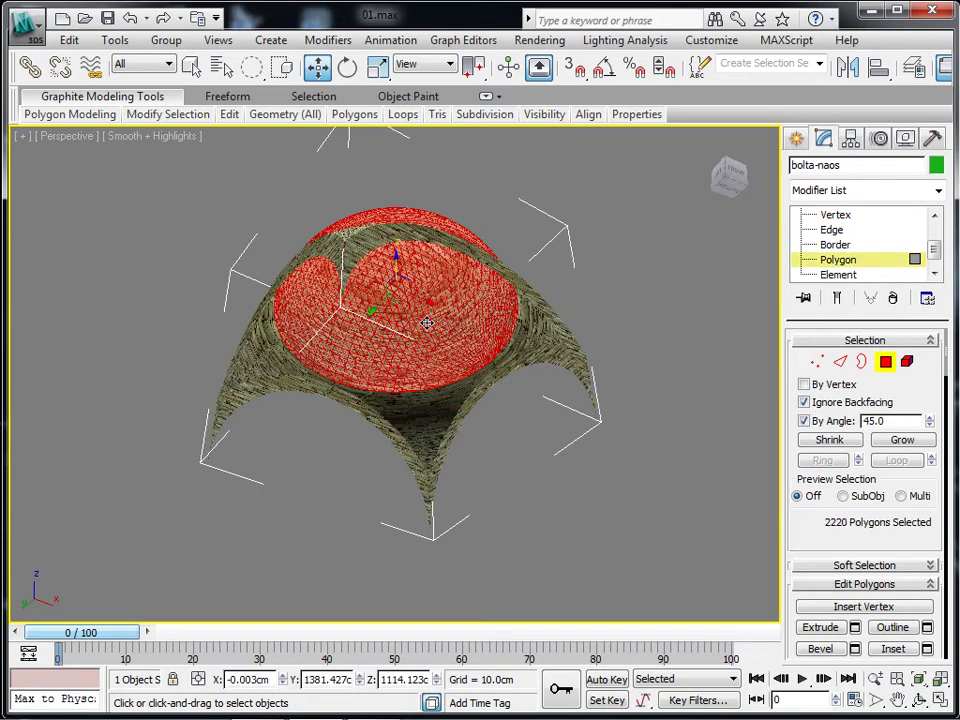
{"action": "left_click", "coordinate": [416, 407], "text": "ctrl"}
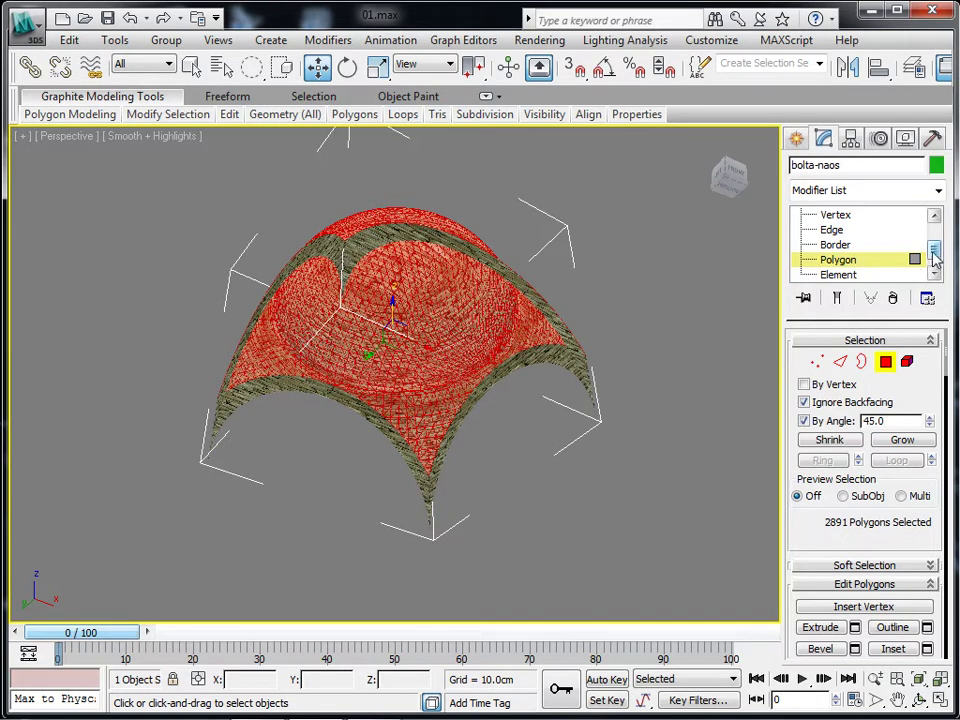
{"action": "left_click_drag", "start_coordinate": [934, 251], "coordinate": [937, 238]}
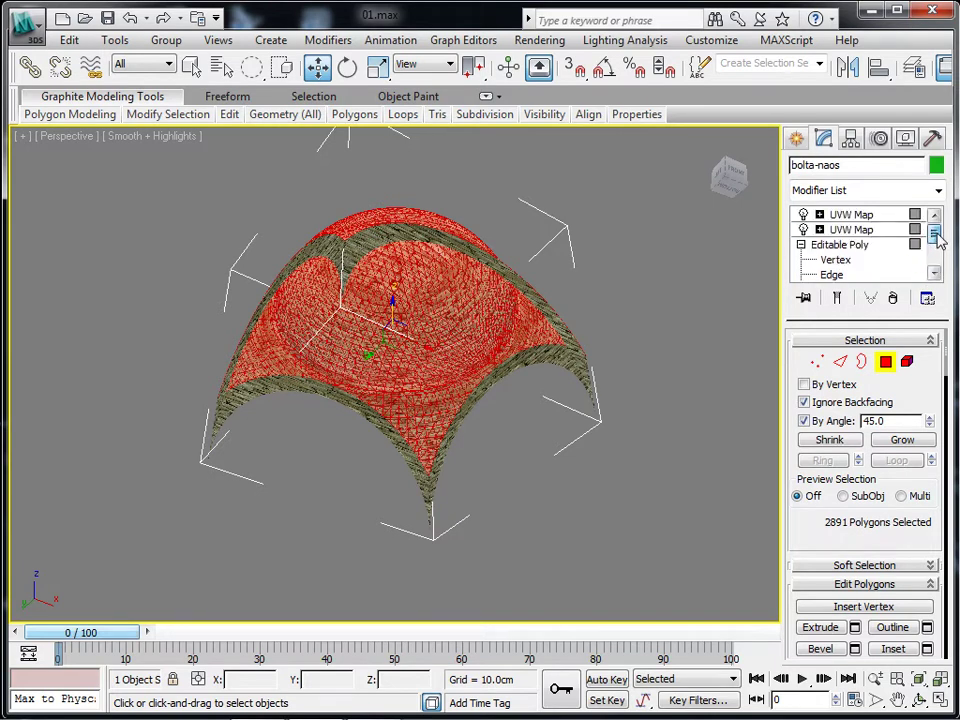
{"action": "left_click", "coordinate": [804, 214]}
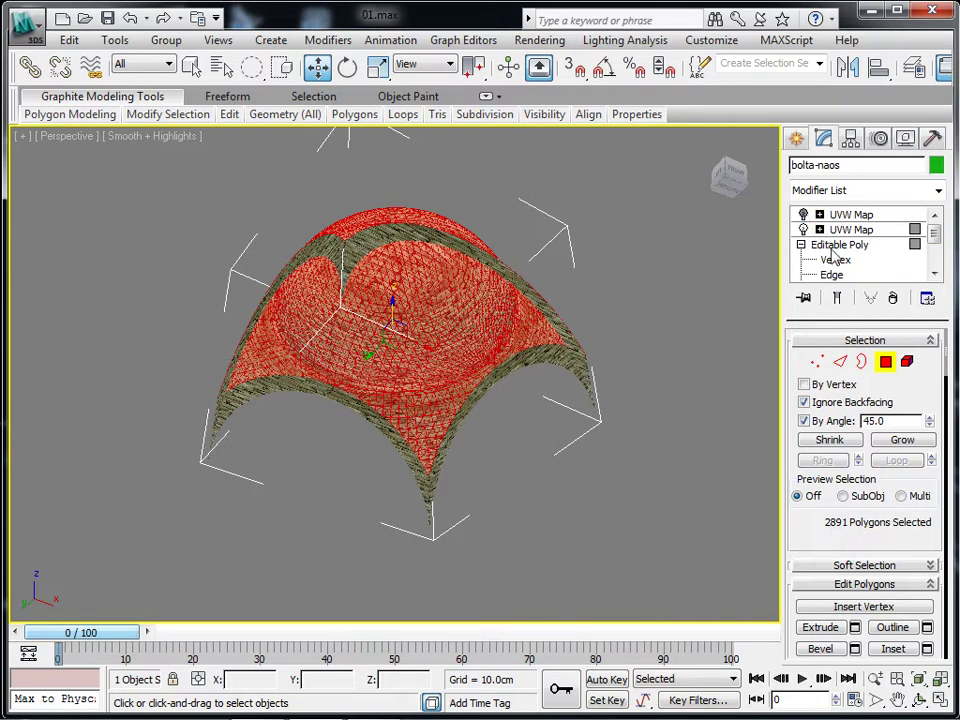
Step: Toggle the top UVW Map off and on, then show the lower spherical UVW Map (525.492, tiled 3.0)
{"action": "left_click", "coordinate": [914, 247]}
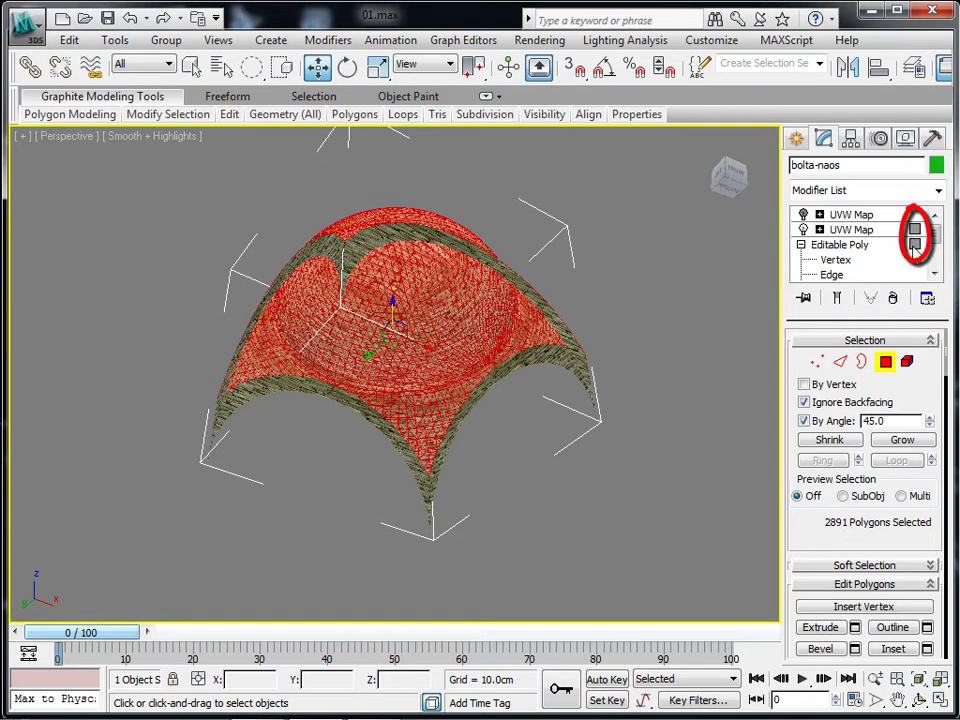
{"action": "left_click", "coordinate": [916, 230]}
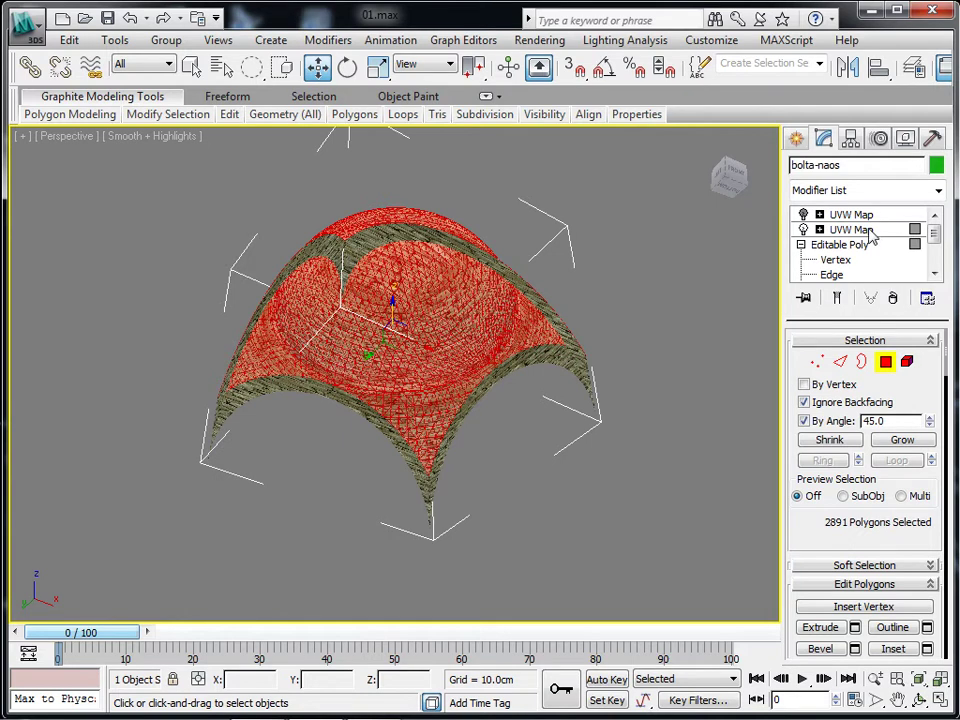
{"action": "left_click", "coordinate": [803, 215]}
{"action": "left_click", "coordinate": [801, 216]}
{"action": "mouse_move", "coordinate": [935, 233]}
{"action": "left_mouse_down"}
{"action": "mouse_move", "coordinate": [938, 258]}
{"action": "mouse_move", "coordinate": [934, 234]}
{"action": "left_mouse_up"}
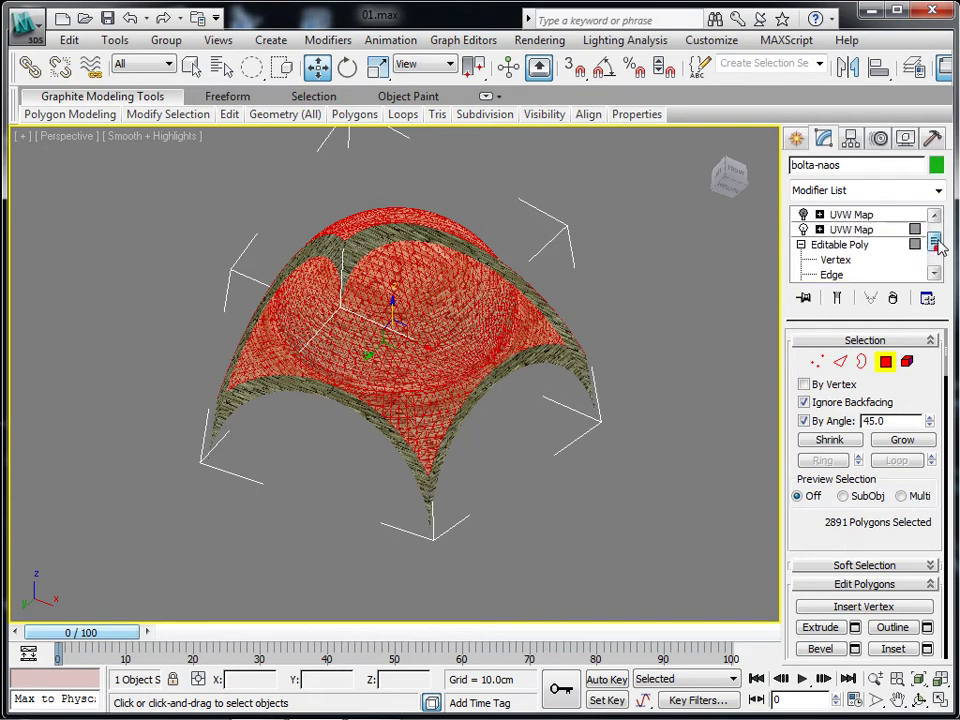
{"action": "left_click", "coordinate": [841, 232]}
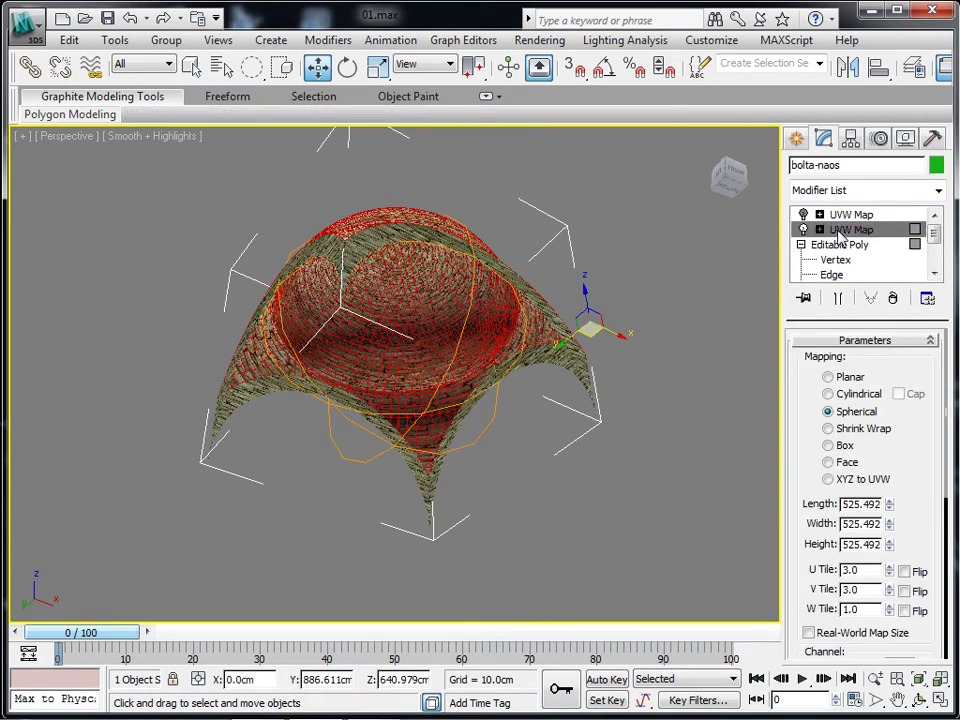
Step: Frame the dome's top, then compare the top UVW Map on and off, leaving it off
{"action": "scroll", "coordinate": [463, 388], "scroll_direction": "up", "scroll_amount": 2}
{"action": "scroll", "coordinate": [463, 388], "scroll_direction": "up", "scroll_amount": 2}
{"action": "scroll", "coordinate": [463, 390], "scroll_direction": "up", "scroll_amount": 2}
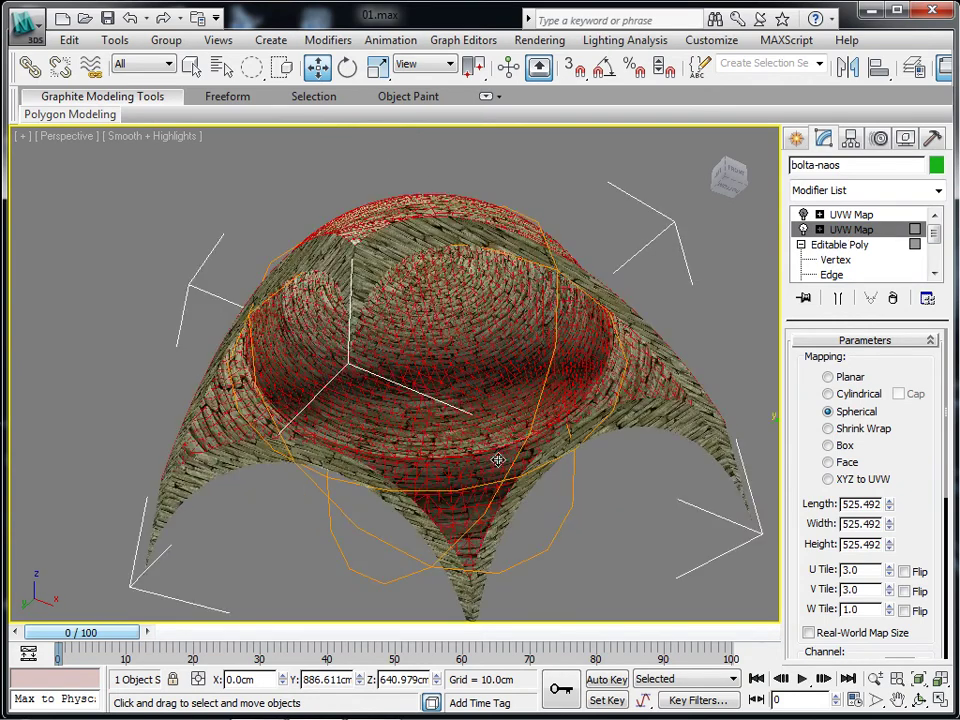
{"action": "mouse_move", "coordinate": [365, 336]}
{"action": "middle_mouse_down", "text": "alt"}
{"action": "mouse_move", "coordinate": [484, 396]}
{"action": "mouse_move", "coordinate": [583, 244]}
{"action": "middle_mouse_up", "text": "alt"}
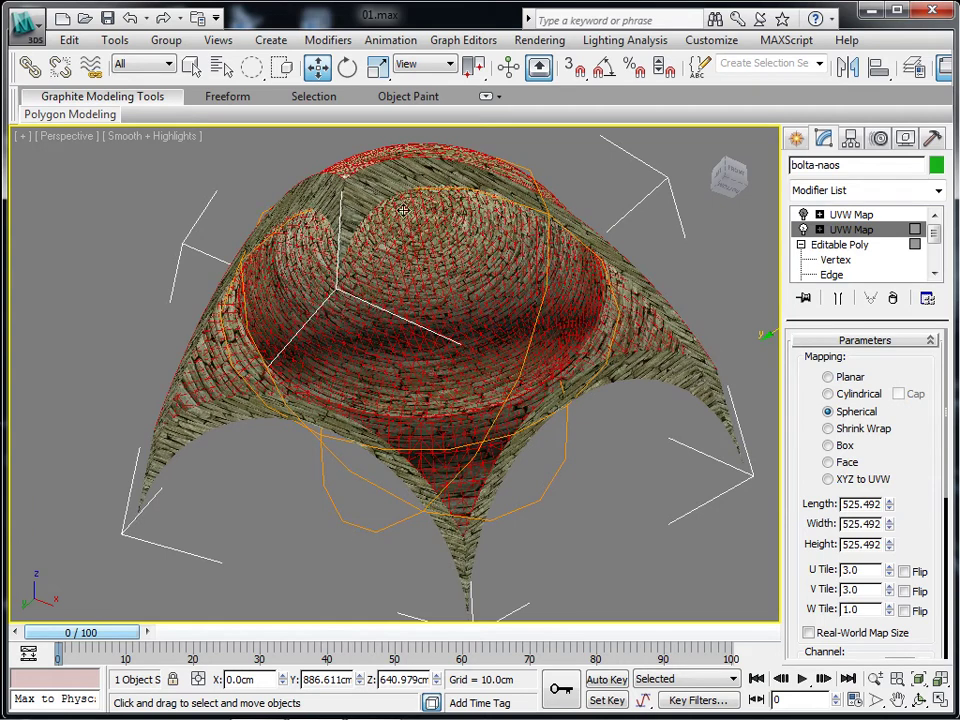
{"action": "mouse_move", "coordinate": [454, 436]}
{"action": "middle_mouse_down", "text": "ctrl+alt"}
{"action": "mouse_move", "coordinate": [454, 315]}
{"action": "mouse_move", "coordinate": [449, 411]}
{"action": "middle_mouse_up", "text": "ctrl+alt"}
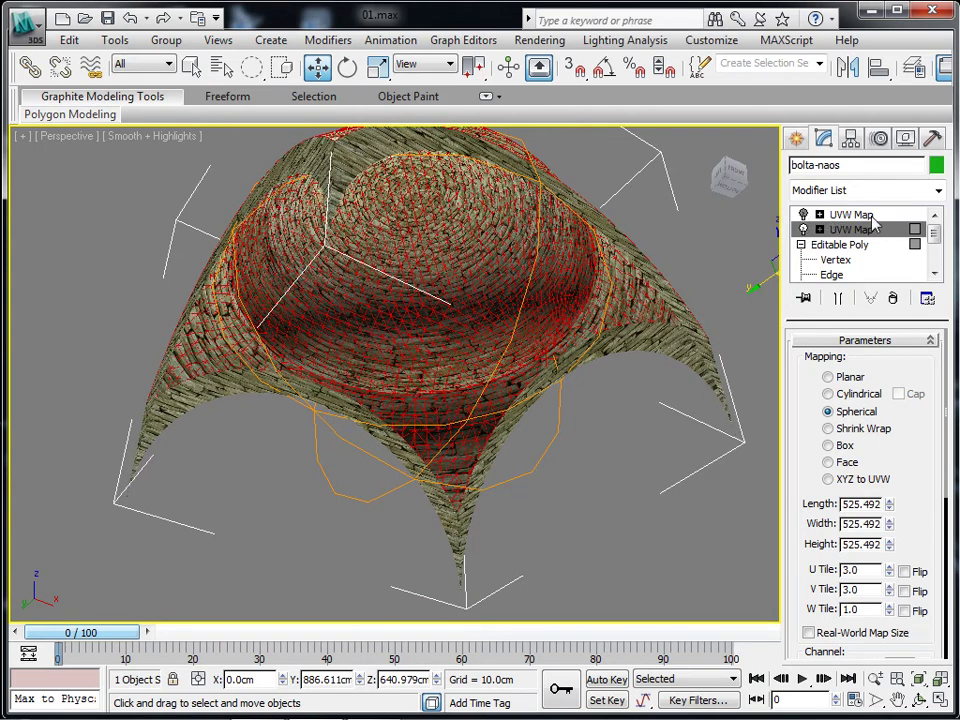
{"action": "left_click", "coordinate": [803, 215]}
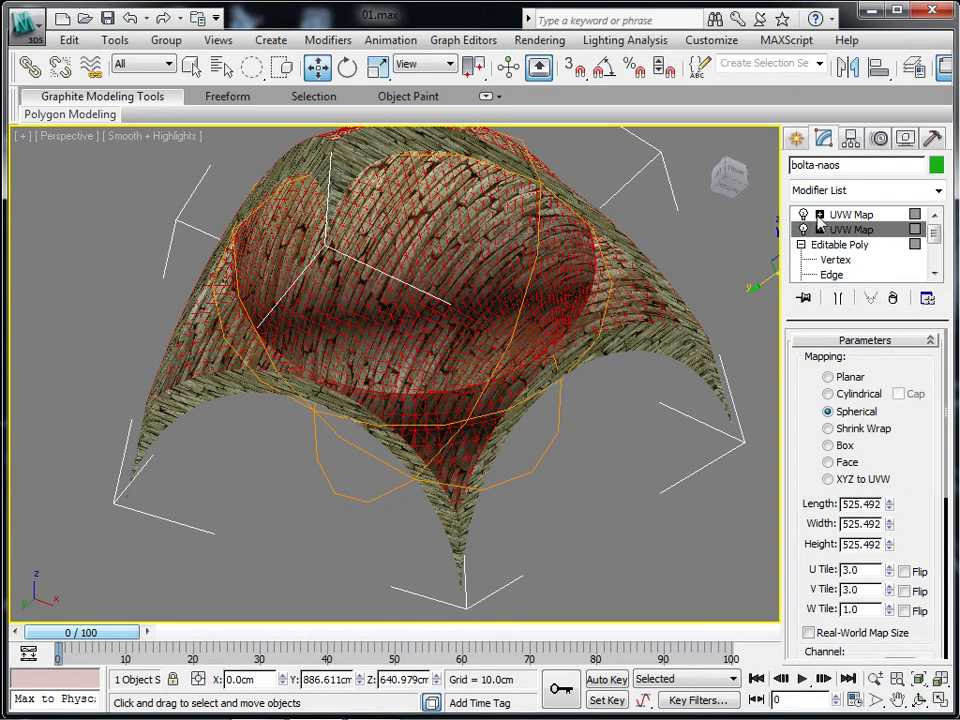
{"action": "left_click", "coordinate": [803, 216]}
{"action": "left_click", "coordinate": [803, 215]}
{"action": "left_click", "coordinate": [803, 215]}
{"action": "left_click", "coordinate": [803, 215]}
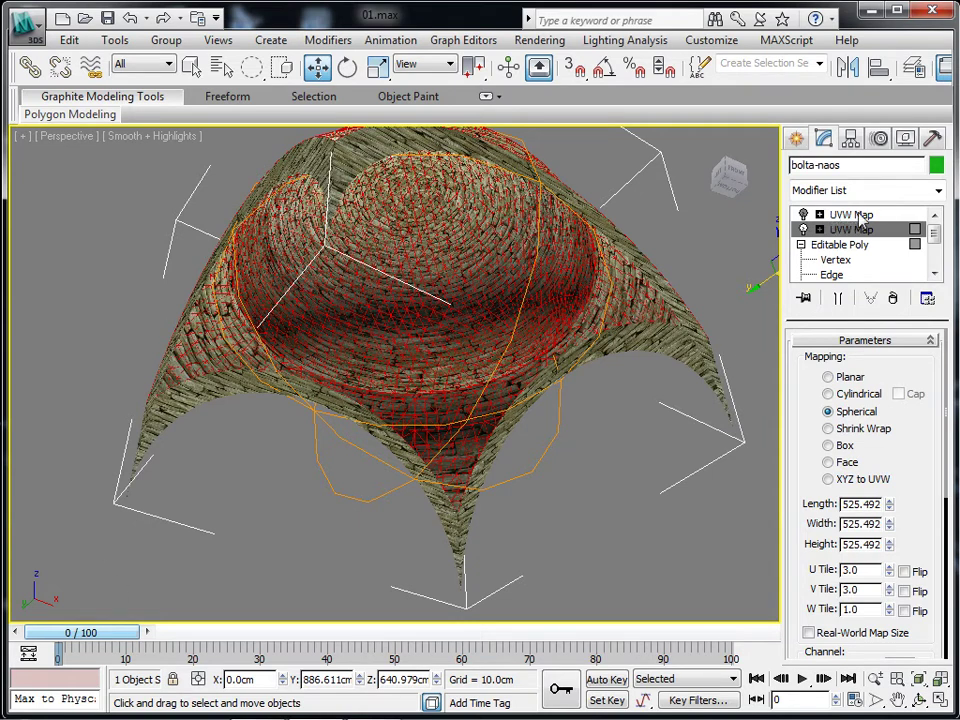
Step: Insert an Edit Poly modifier between the two UVW Maps from the Modifier List
{"action": "left_click", "coordinate": [940, 193]}
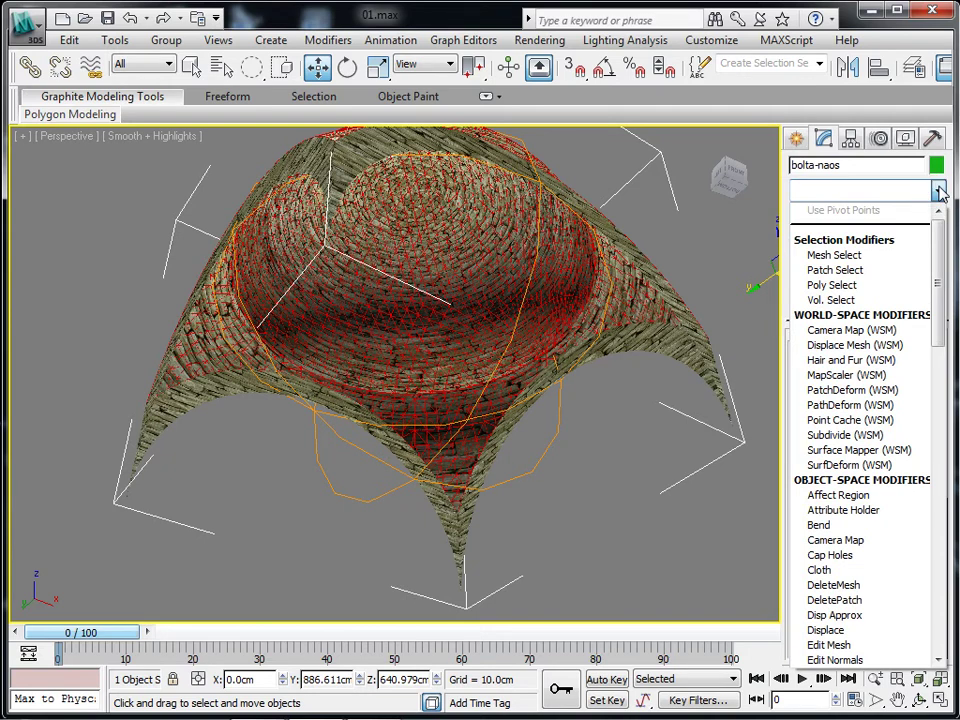
{"action": "type", "text": "Modifier List"}
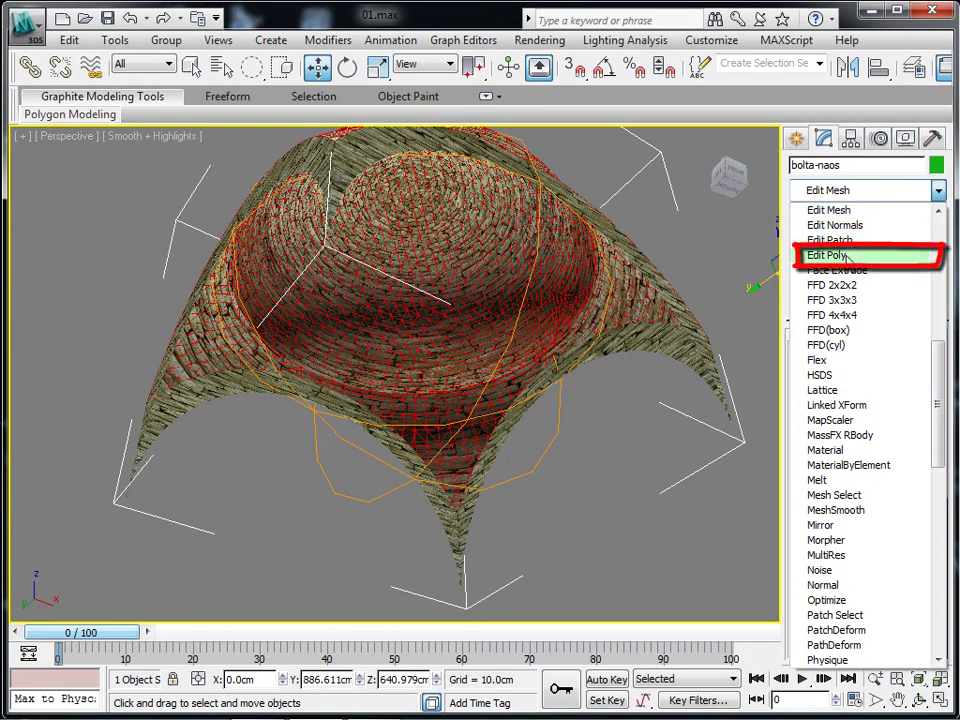
{"action": "left_click", "coordinate": [805, 255]}
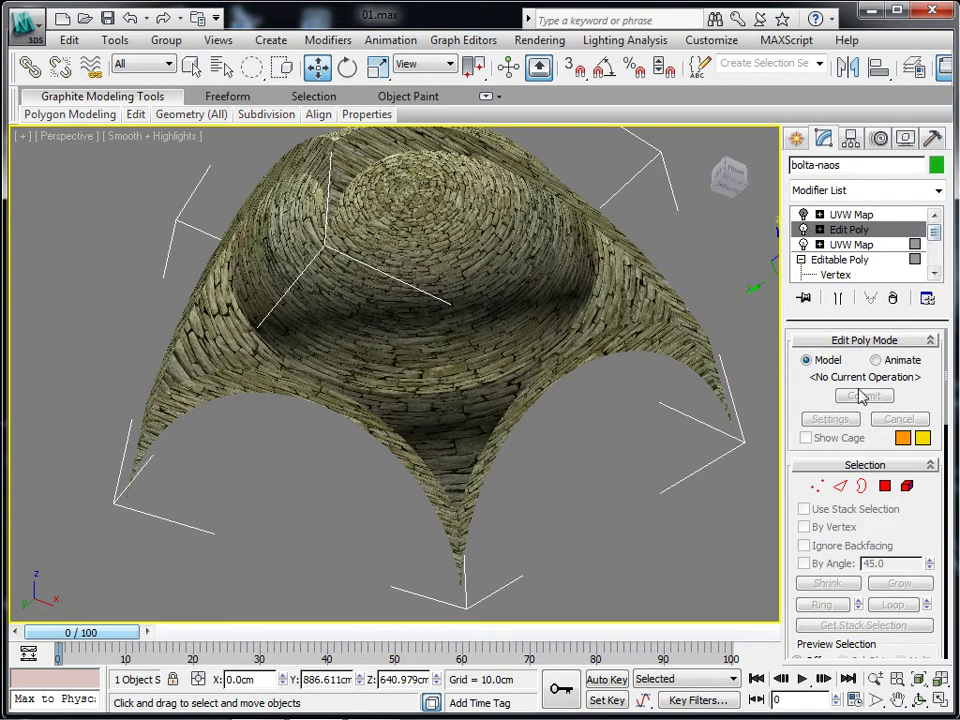
Step: Expand the Edit Poly modifier and switch it to Polygon level
{"action": "left_click", "coordinate": [819, 229]}
{"action": "left_click", "coordinate": [933, 234]}
{"action": "scroll", "coordinate": [934, 242], "scroll_direction": "down", "scroll_amount": 2}
{"action": "left_click", "coordinate": [842, 247]}
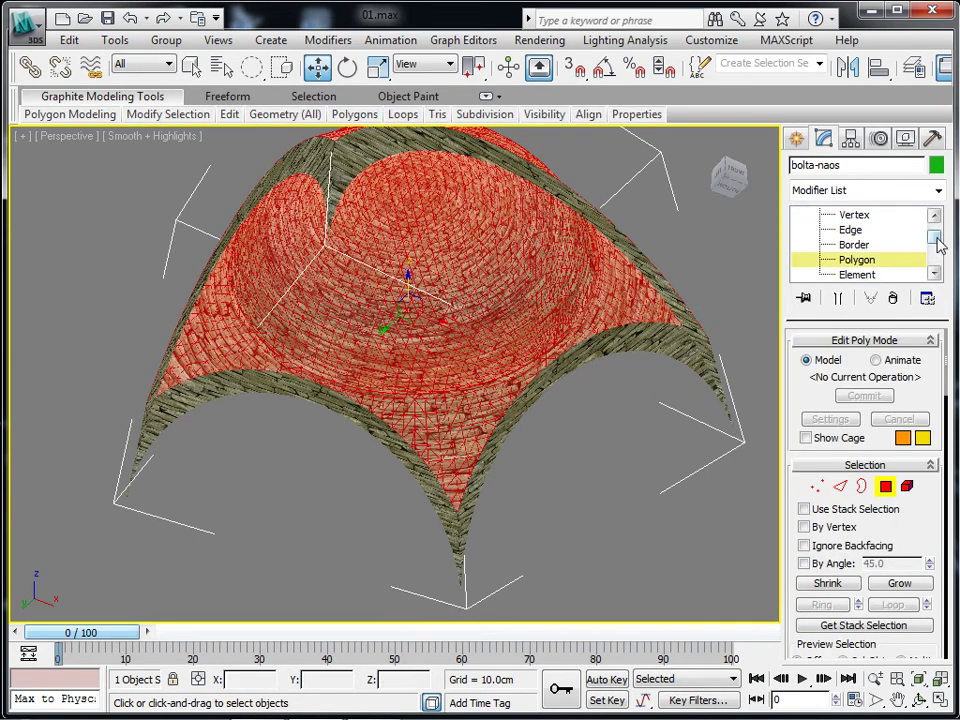
{"action": "scroll", "coordinate": [936, 242], "scroll_direction": "up", "scroll_amount": 2}
{"action": "left_click", "coordinate": [801, 215]}
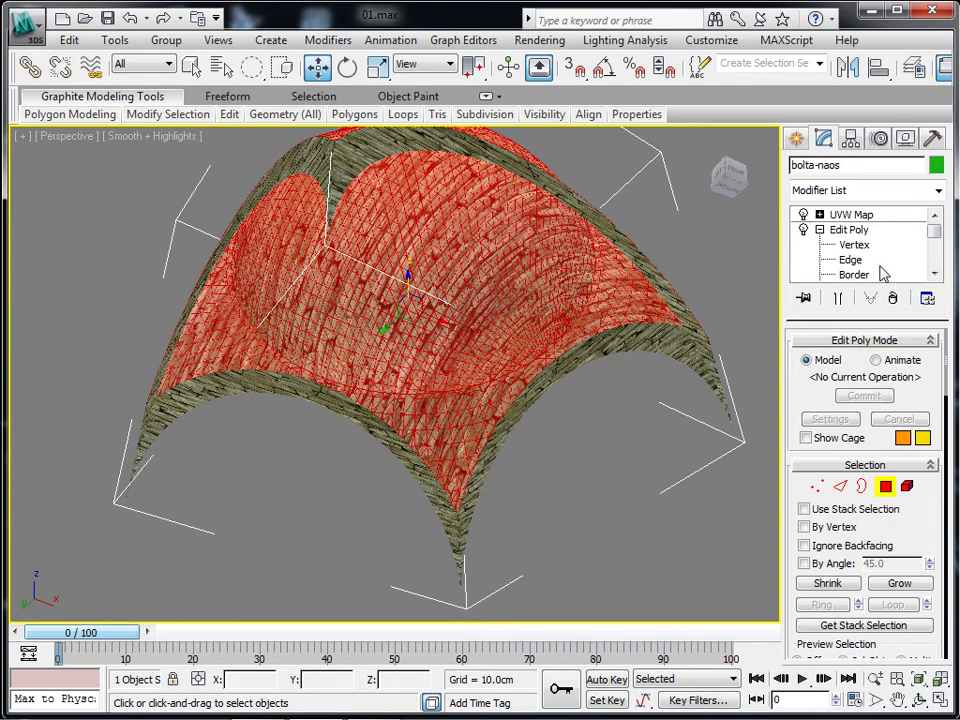
{"action": "left_click", "coordinate": [934, 273]}
{"action": "left_click", "coordinate": [887, 276]}
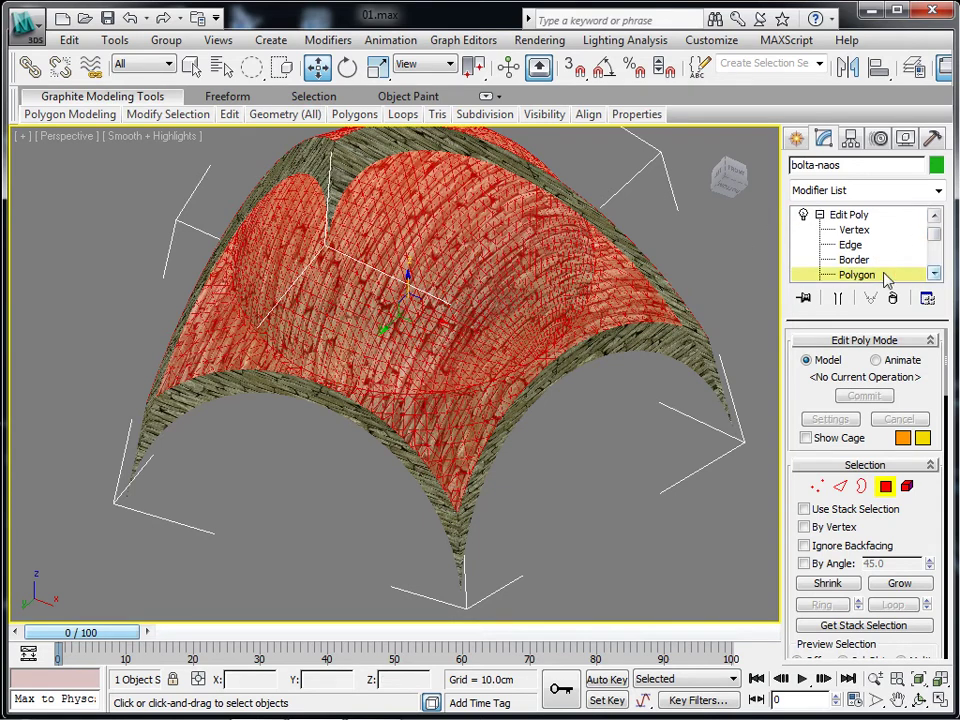
Step: Select the front arch strip and add the opposite back arch strip
{"action": "left_click", "coordinate": [615, 347]}
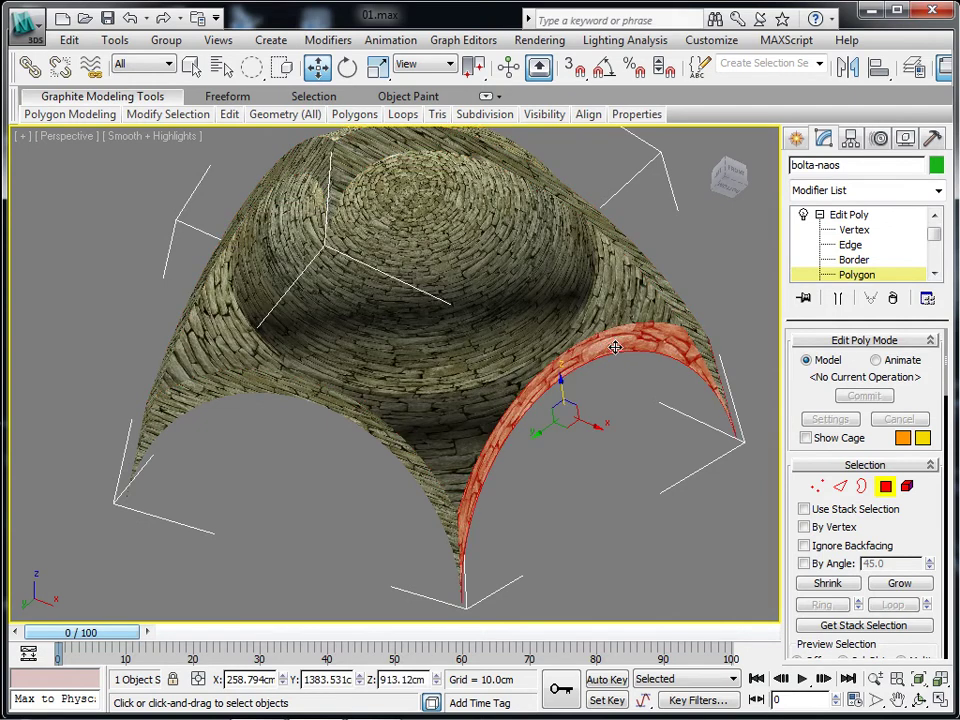
{"action": "left_click", "coordinate": [320, 394]}
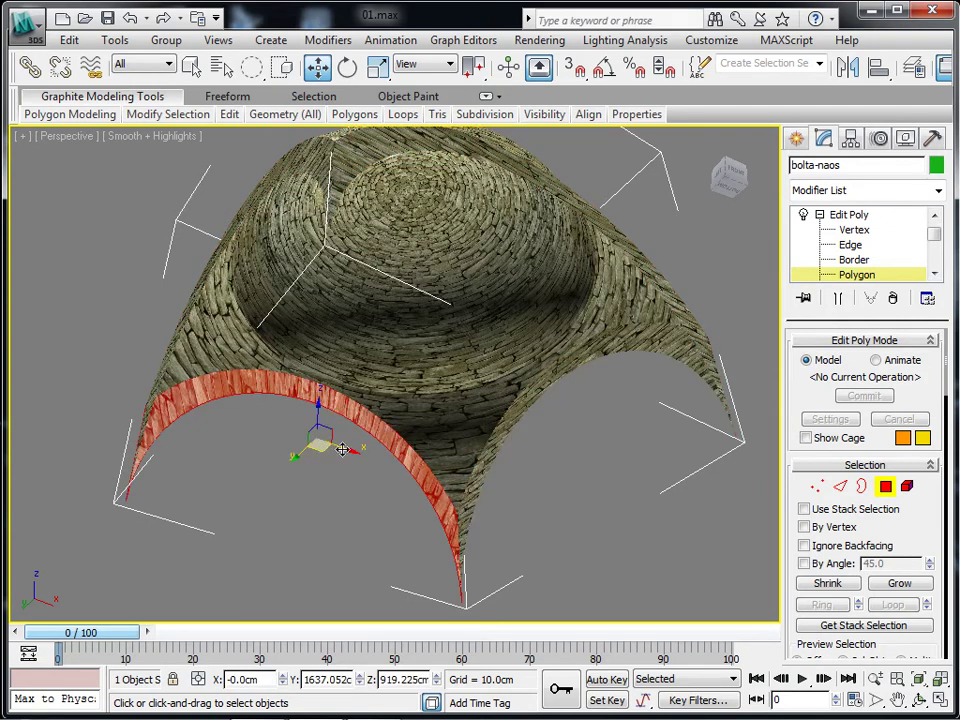
{"action": "middle_click_drag", "start_coordinate": [502, 311], "coordinate": [499, 317], "text": "alt"}
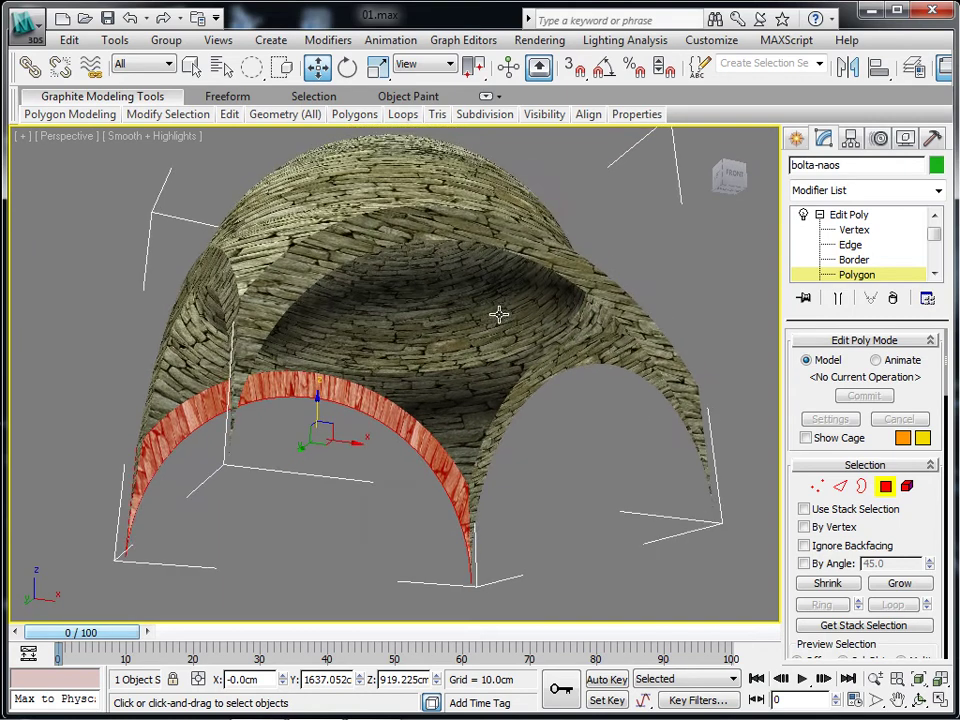
{"action": "left_click", "coordinate": [480, 238], "text": "ctrl"}
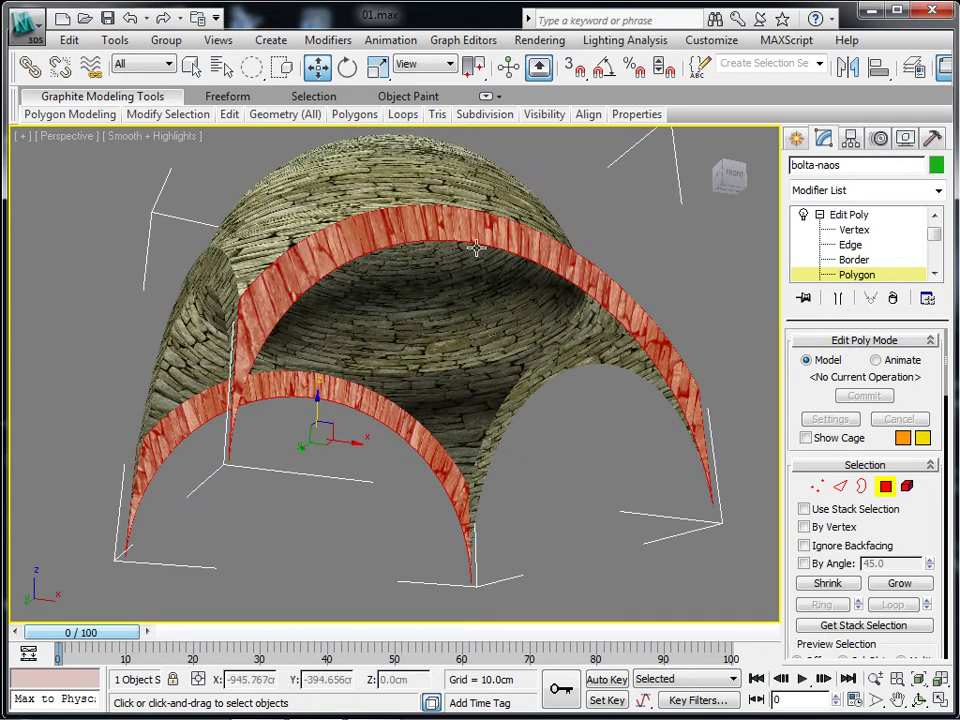
Step: Make the top spherical UVW Map cover the selected arches, checking from below the vault
{"action": "left_click", "coordinate": [932, 233]}
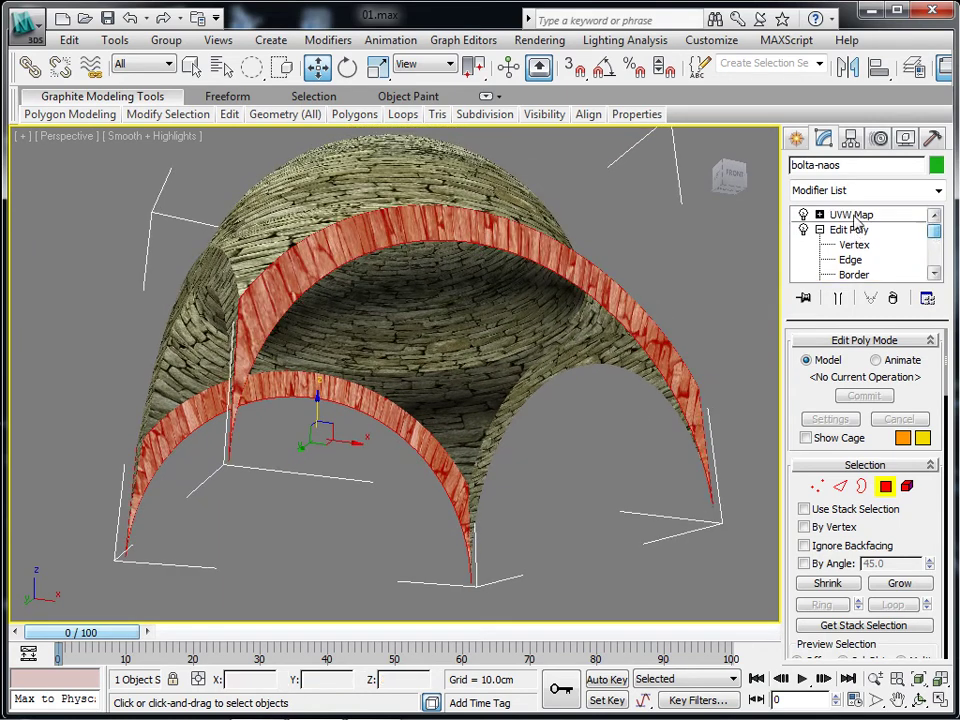
{"action": "left_click", "coordinate": [845, 214]}
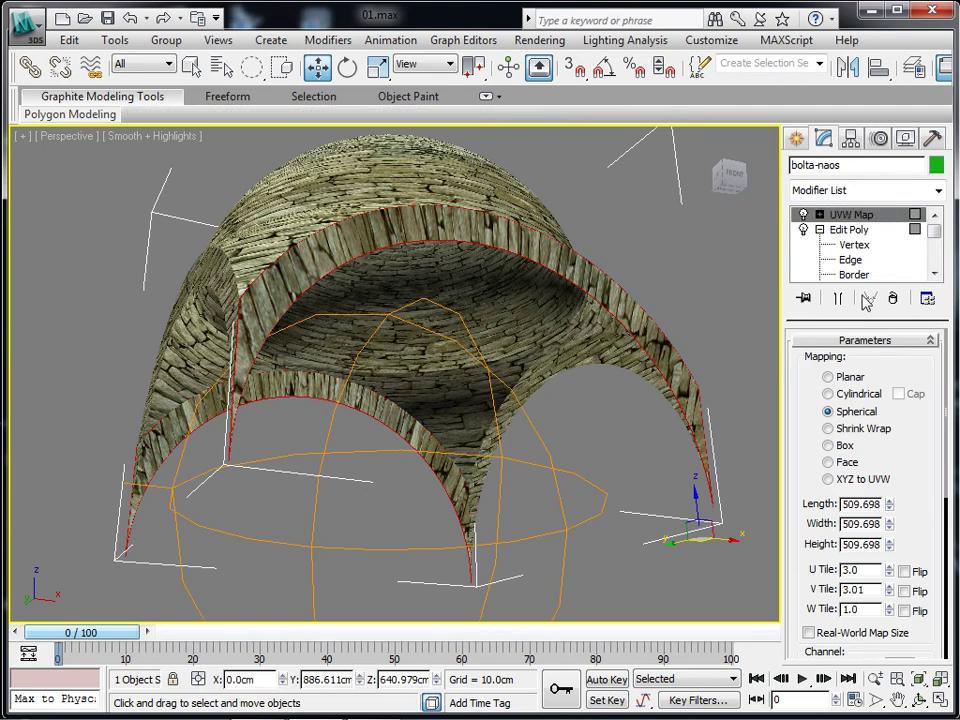
{"action": "middle_click_drag", "start_coordinate": [480, 344], "coordinate": [490, 266], "text": "alt"}
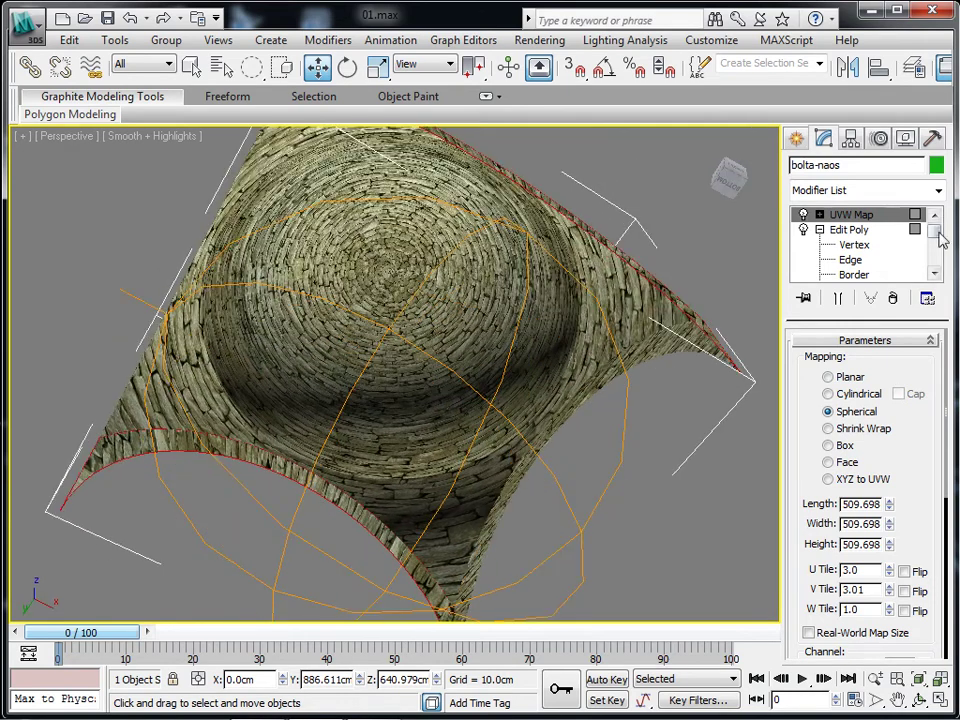
{"action": "scroll", "coordinate": [940, 248], "scroll_direction": "down", "scroll_amount": 1}
{"action": "scroll", "coordinate": [940, 248], "scroll_direction": "down", "scroll_amount": 2}
{"action": "scroll", "coordinate": [940, 248], "scroll_direction": "down", "scroll_amount": 2}
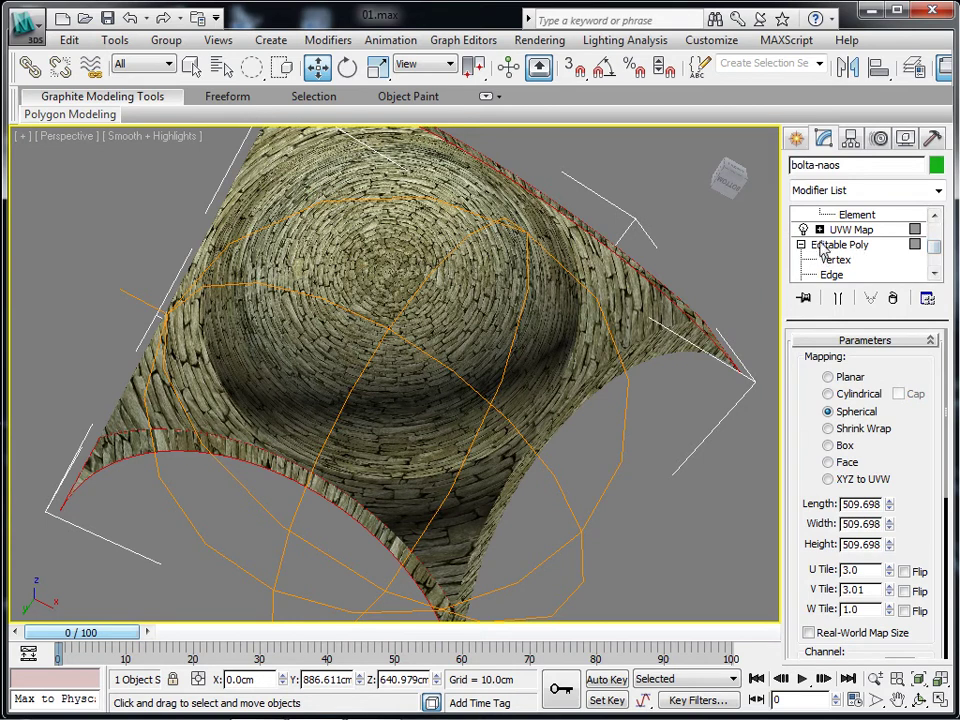
{"action": "left_click", "coordinate": [860, 246]}
Step: Enter Polygon level and review the lower UVW Map's spherical dome mapping
{"action": "key", "text": "4"}
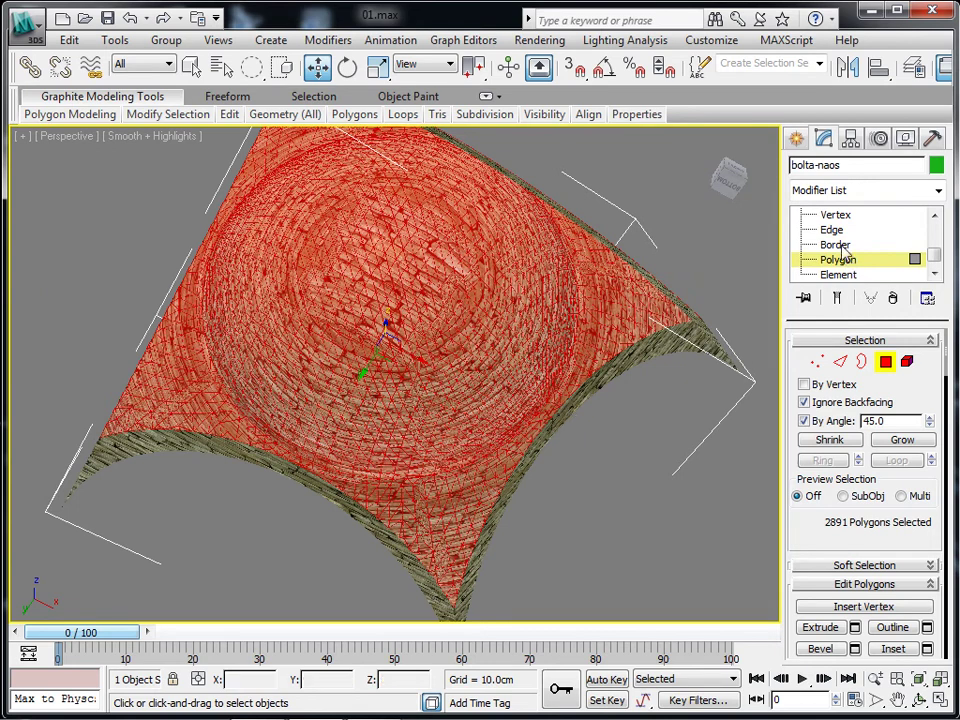
{"action": "scroll", "coordinate": [890, 240], "scroll_direction": "up", "scroll_amount": 1}
{"action": "scroll", "coordinate": [870, 225], "scroll_direction": "up", "scroll_amount": 1}
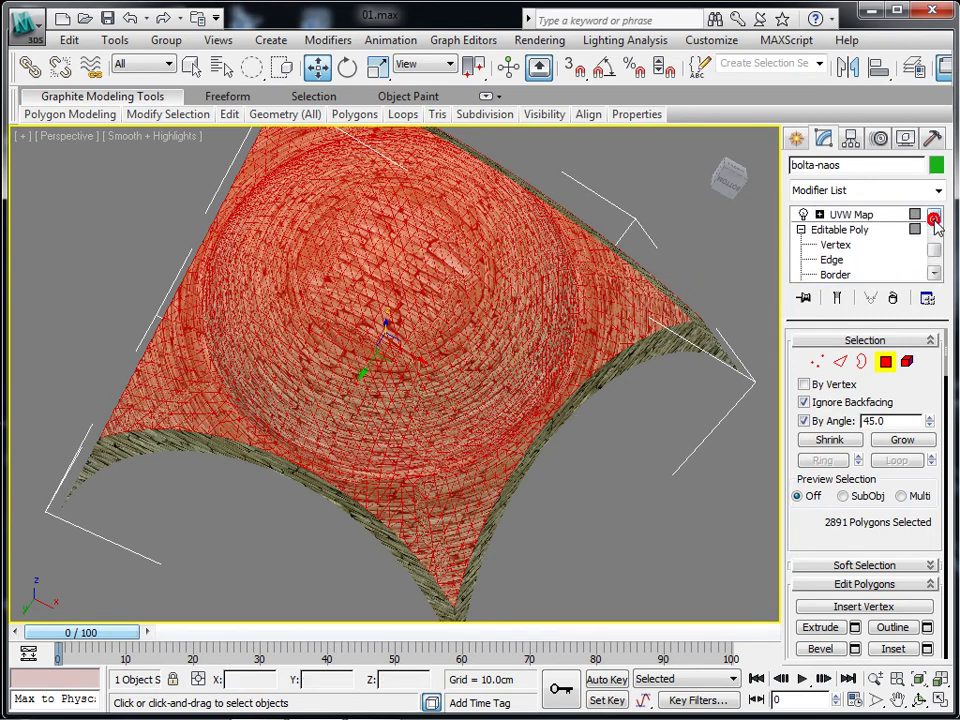
{"action": "left_click", "coordinate": [855, 215]}
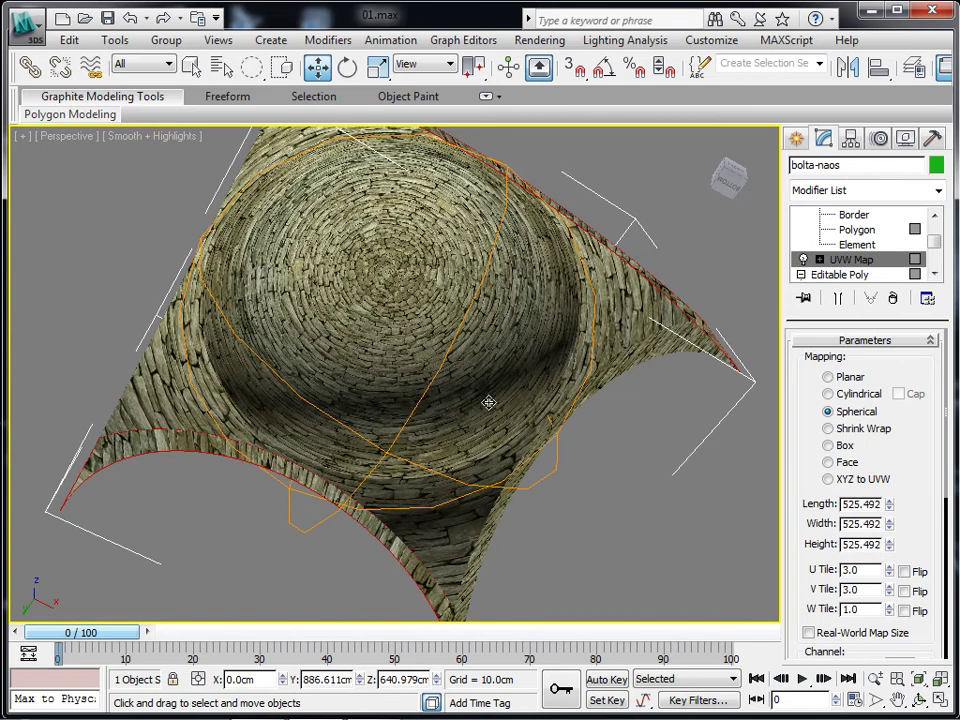
Step: Return to the Edit Poly layer holding the two opposite arch strips
{"action": "left_click", "coordinate": [934, 216]}
{"action": "left_click", "coordinate": [934, 216]}
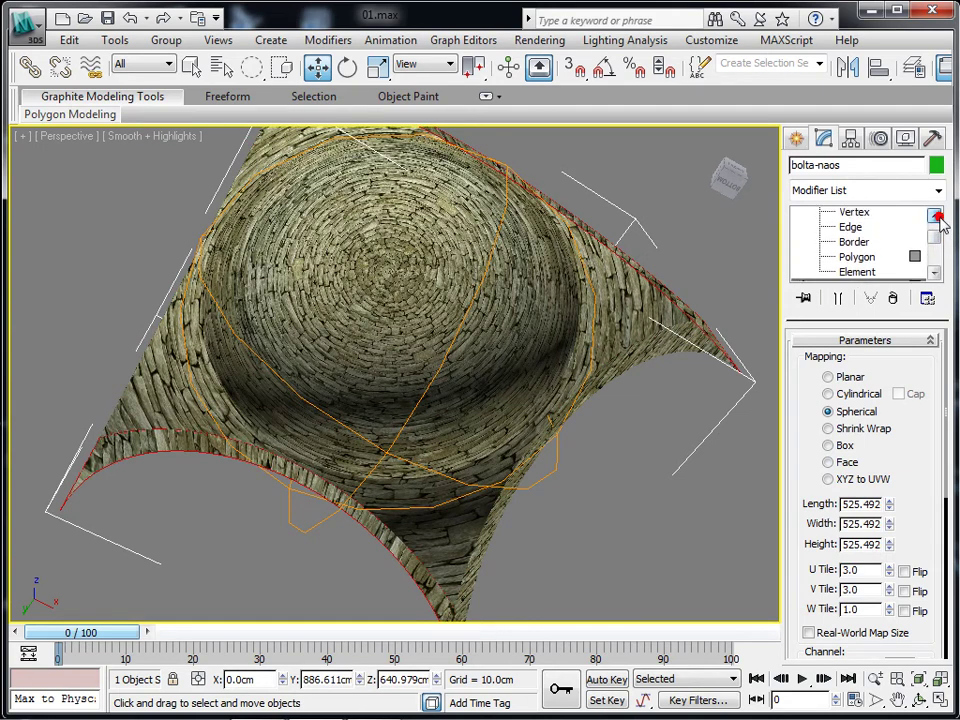
{"action": "left_click", "coordinate": [936, 218]}
{"action": "left_click", "coordinate": [936, 218]}
{"action": "left_click", "coordinate": [840, 232]}
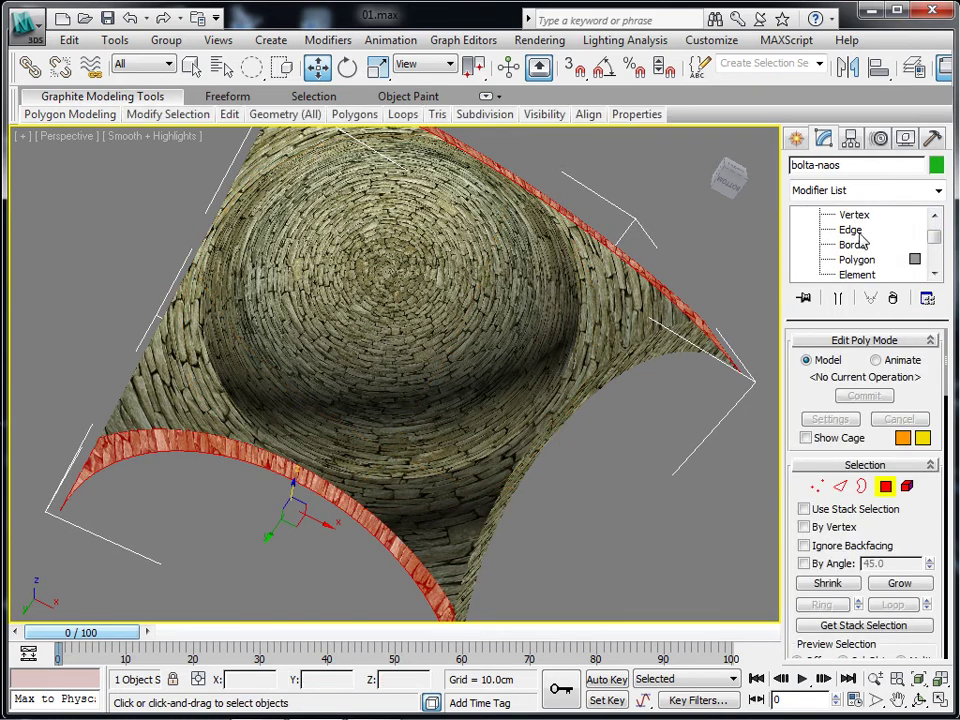
Step: Show the top UVW Map: spherical, 509.698 per side, tiled 3.0 U and 3.01 V
{"action": "left_click", "coordinate": [803, 298]}
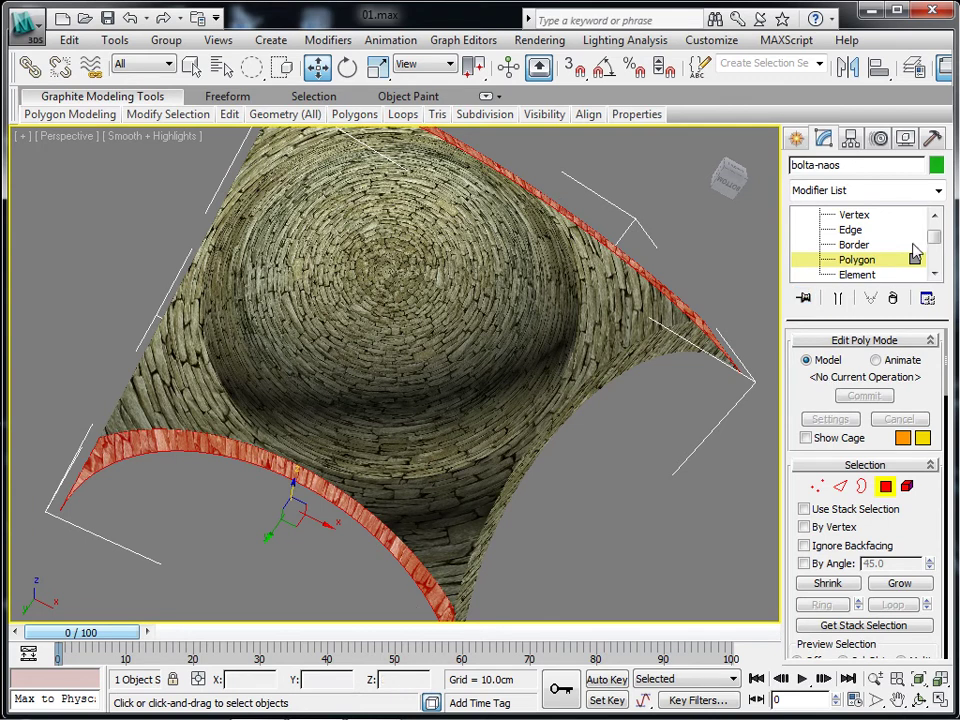
{"action": "left_click", "coordinate": [934, 215]}
{"action": "left_click", "coordinate": [934, 216]}
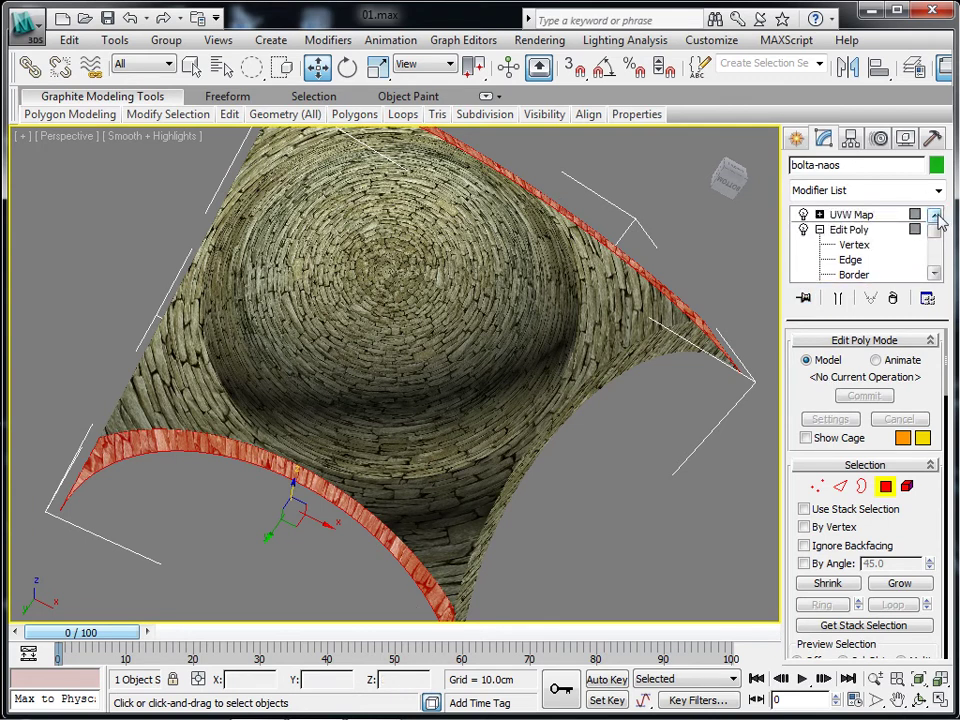
{"action": "left_click", "coordinate": [864, 220]}
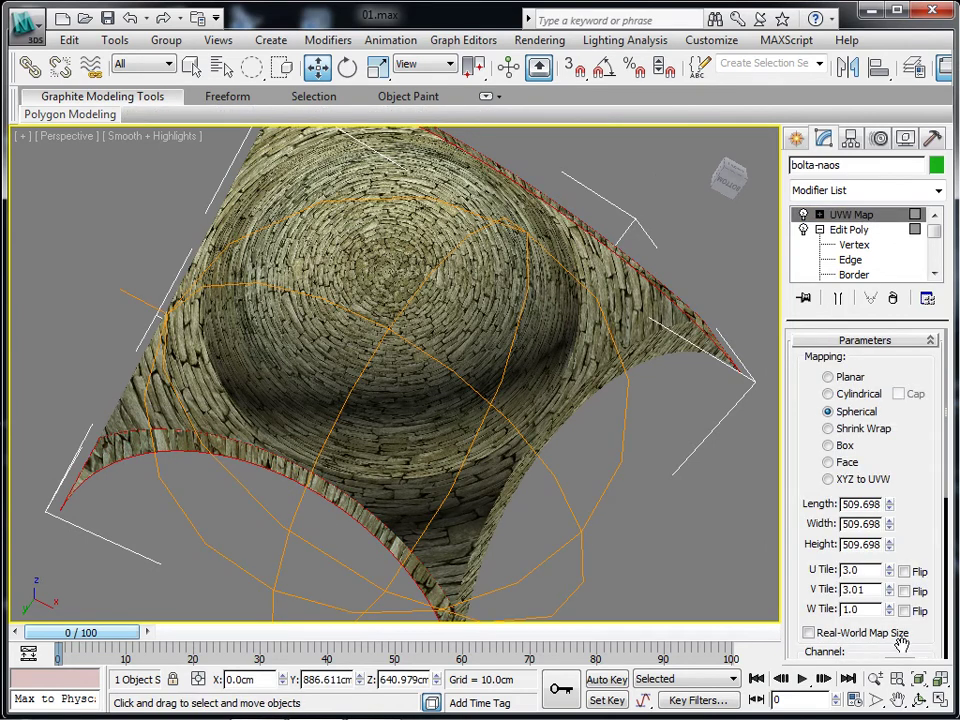
{"action": "scroll", "coordinate": [916, 475], "scroll_direction": "down", "scroll_amount": 2}
{"action": "scroll", "coordinate": [916, 475], "scroll_direction": "down", "scroll_amount": 3}
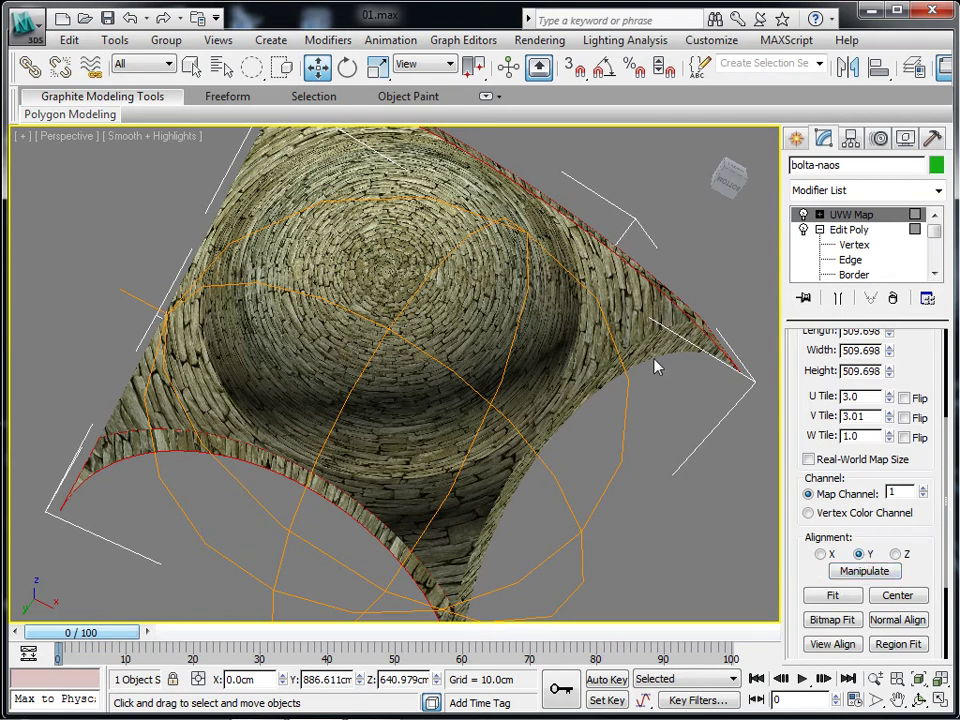
{"action": "middle_click_drag", "start_coordinate": [293, 344], "coordinate": [357, 333], "text": "alt"}
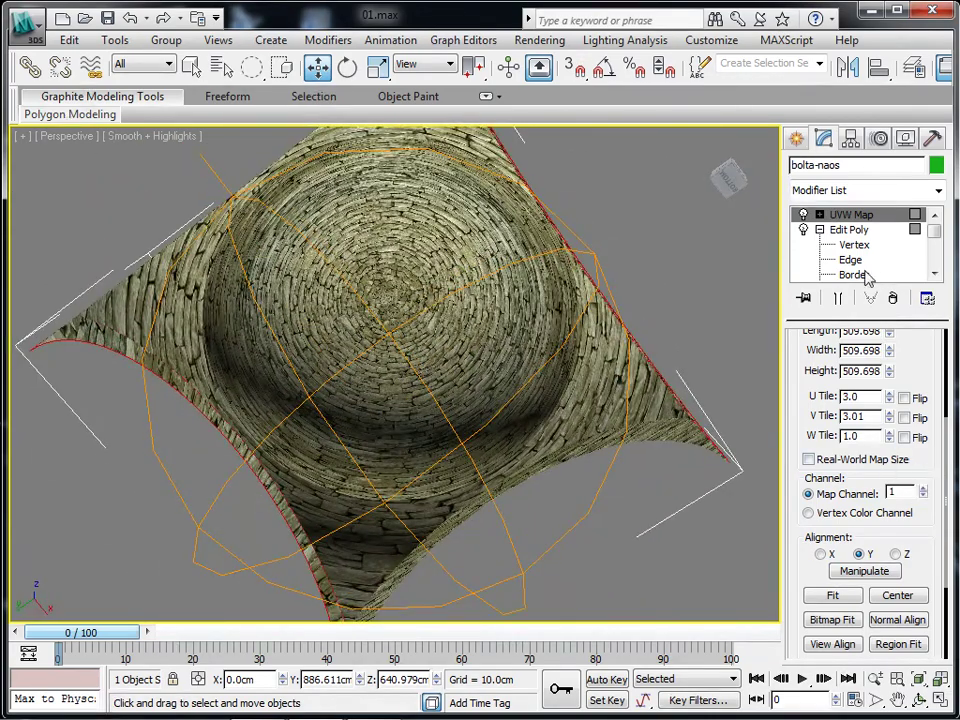
Step: Copy the arches' spherical UVW Map and add a new Edit Poly modifier on top
{"action": "right_click", "coordinate": [879, 216]}
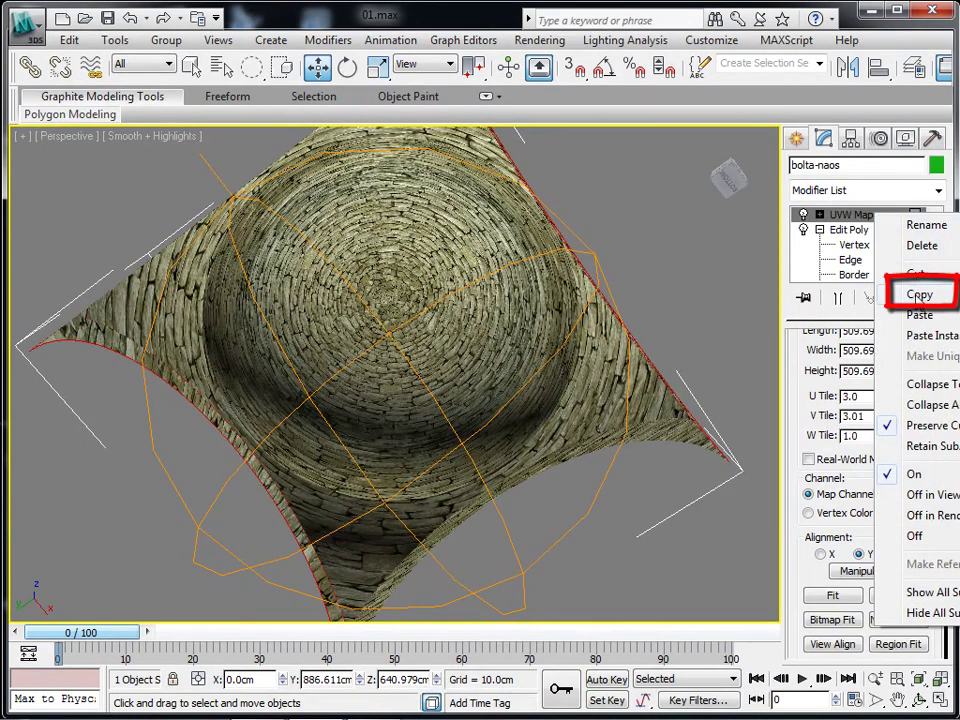
{"action": "left_click", "coordinate": [918, 296]}
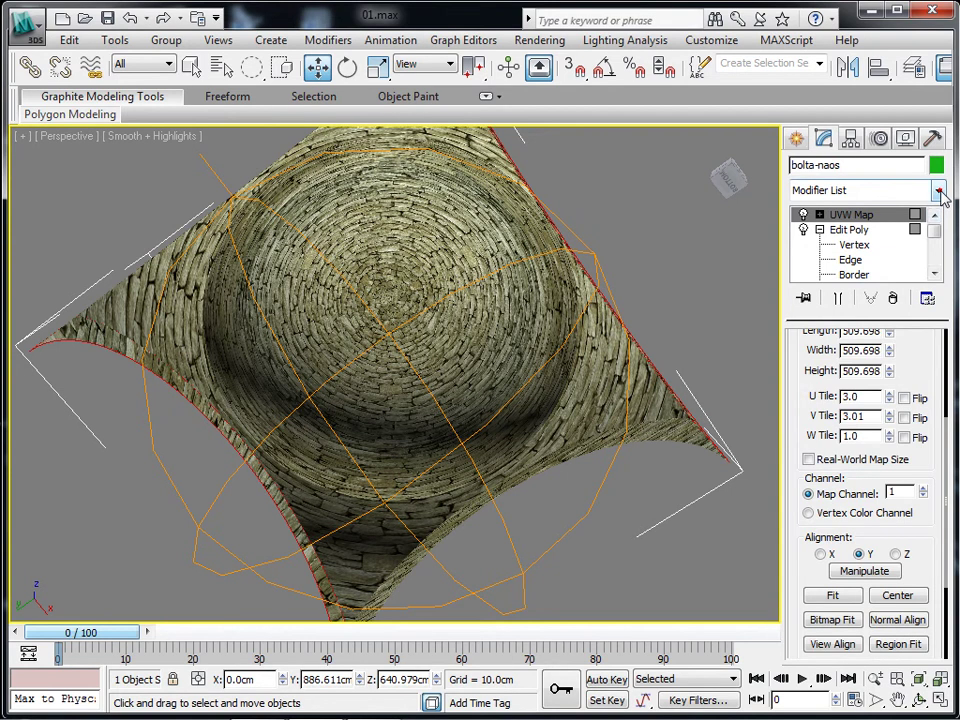
{"action": "left_click", "coordinate": [938, 190]}
{"action": "scroll", "coordinate": [880, 471], "scroll_direction": "down", "scroll_amount": 4}
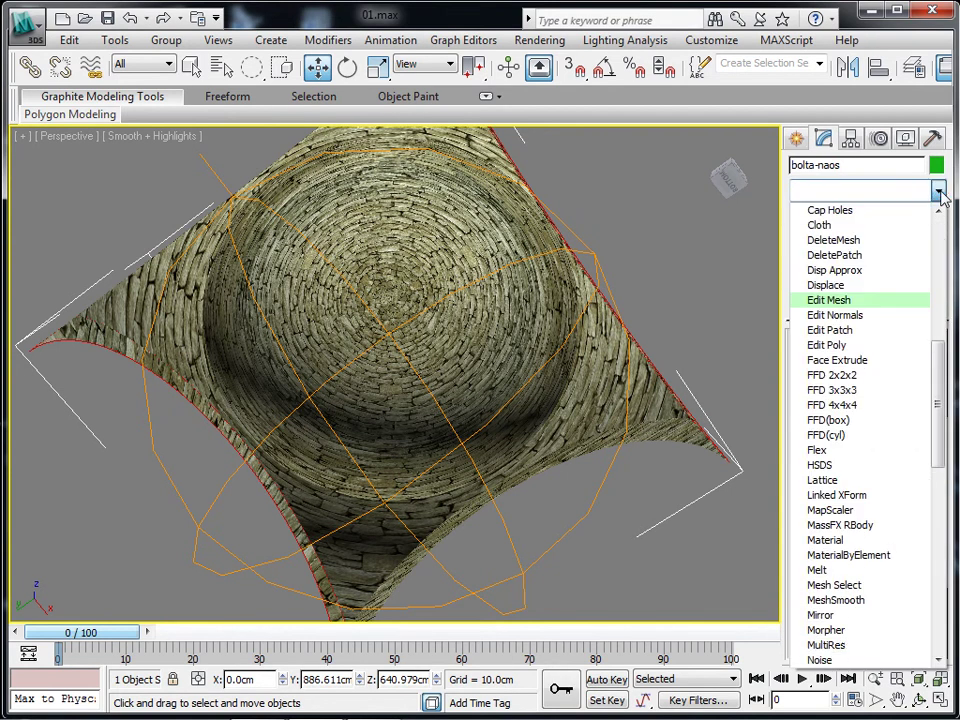
{"action": "scroll", "coordinate": [908, 208], "scroll_direction": "down", "scroll_amount": 6}
{"action": "left_click", "coordinate": [838, 256]}
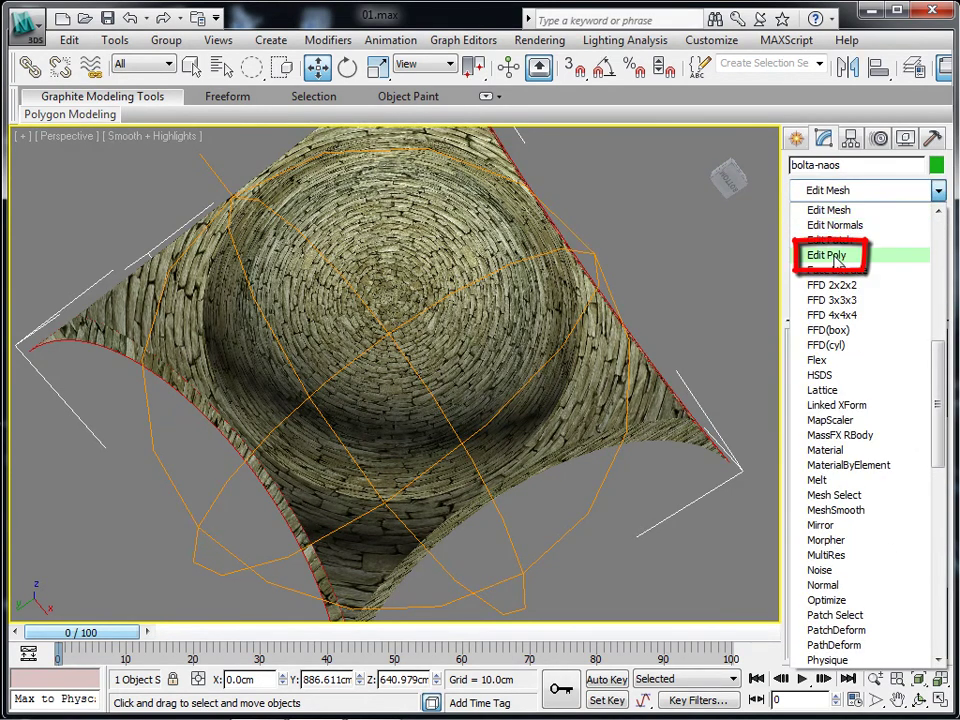
{"action": "left_click", "coordinate": [818, 216]}
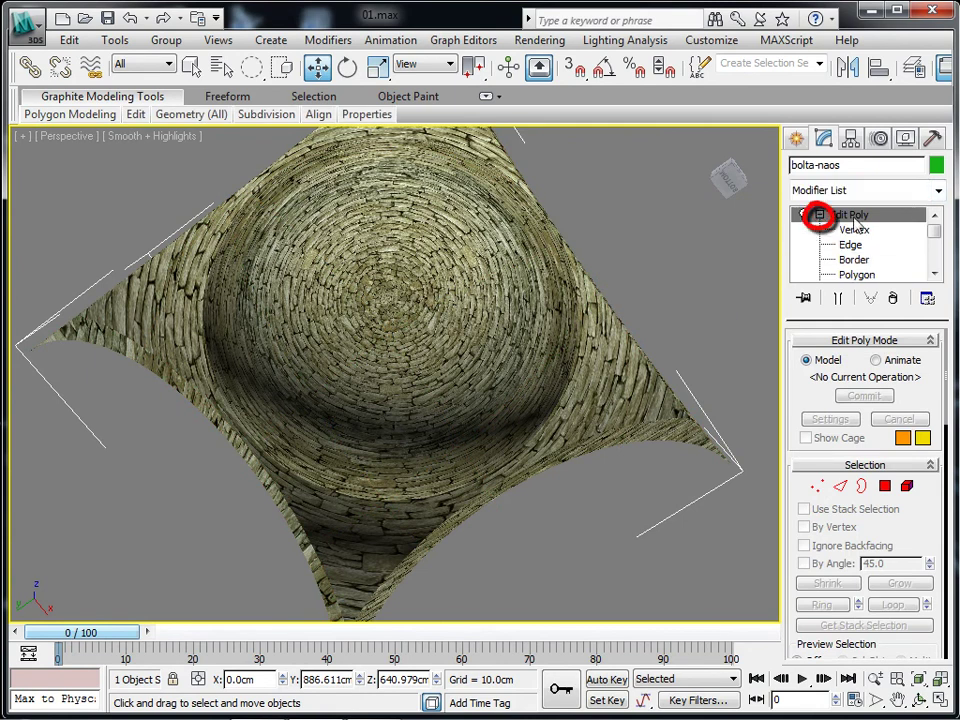
{"action": "scroll", "coordinate": [896, 268], "scroll_direction": "down", "scroll_amount": 3}
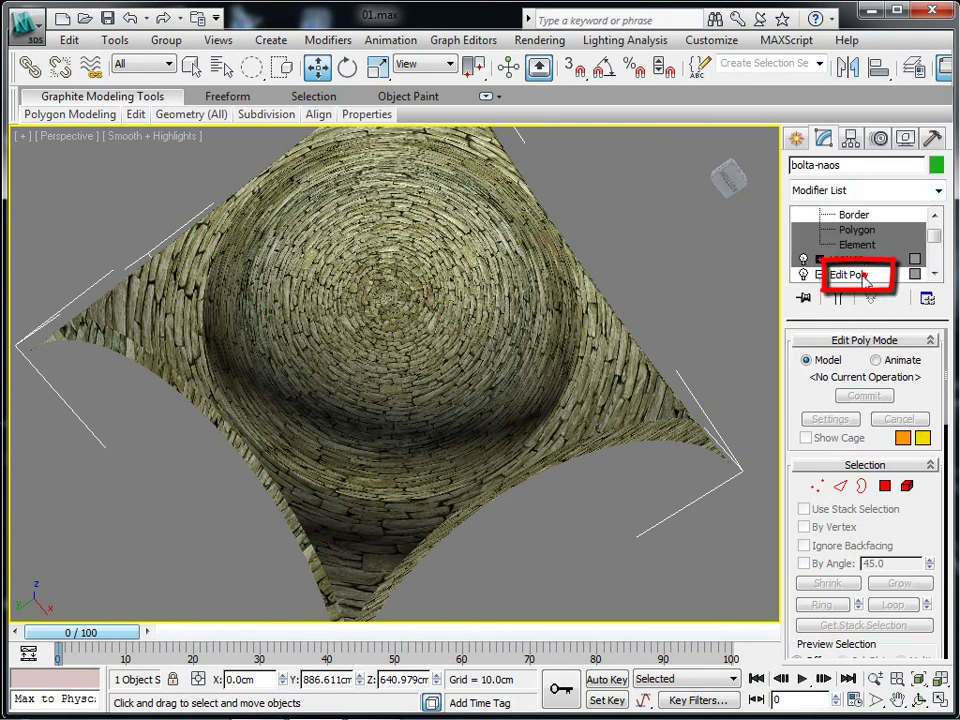
Step: Select the lower-right and upper-left arch strips and paste the spherical UVW Map above them
{"action": "key", "text": "4"}
{"action": "left_click", "coordinate": [471, 510]}
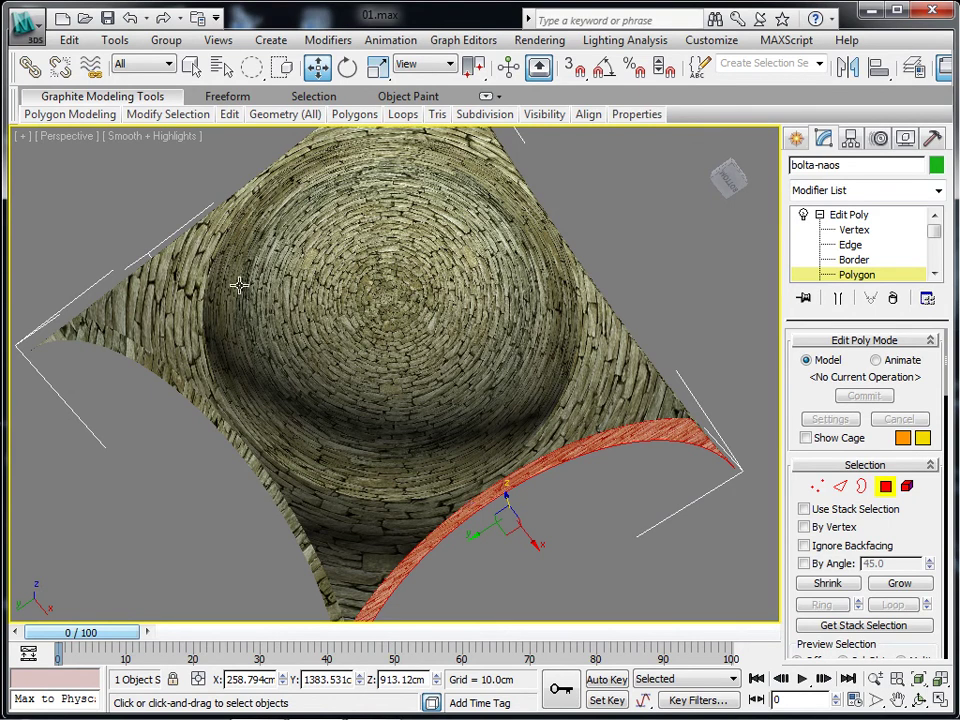
{"action": "middle_click_drag", "start_coordinate": [236, 274], "coordinate": [236, 236], "text": "alt"}
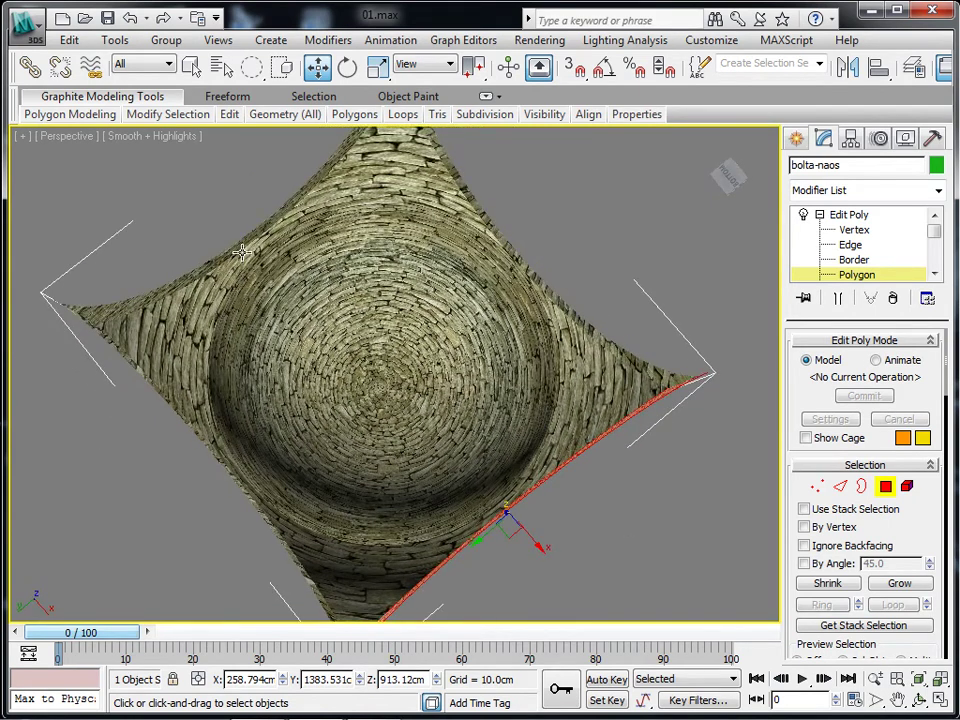
{"action": "left_click", "coordinate": [241, 244], "text": "ctrl"}
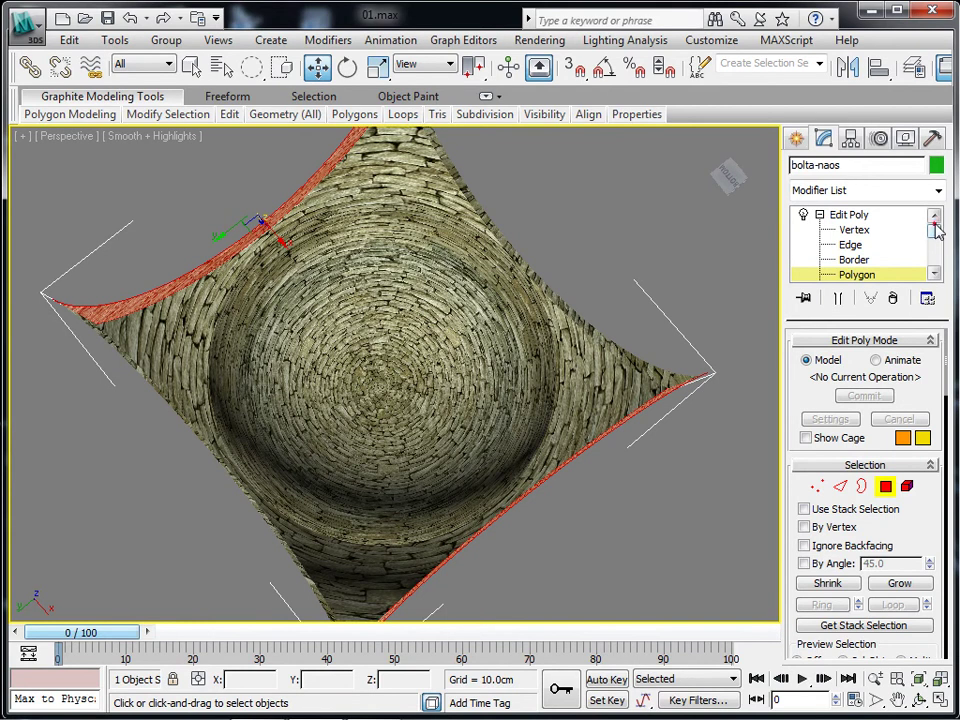
{"action": "right_click", "coordinate": [858, 214]}
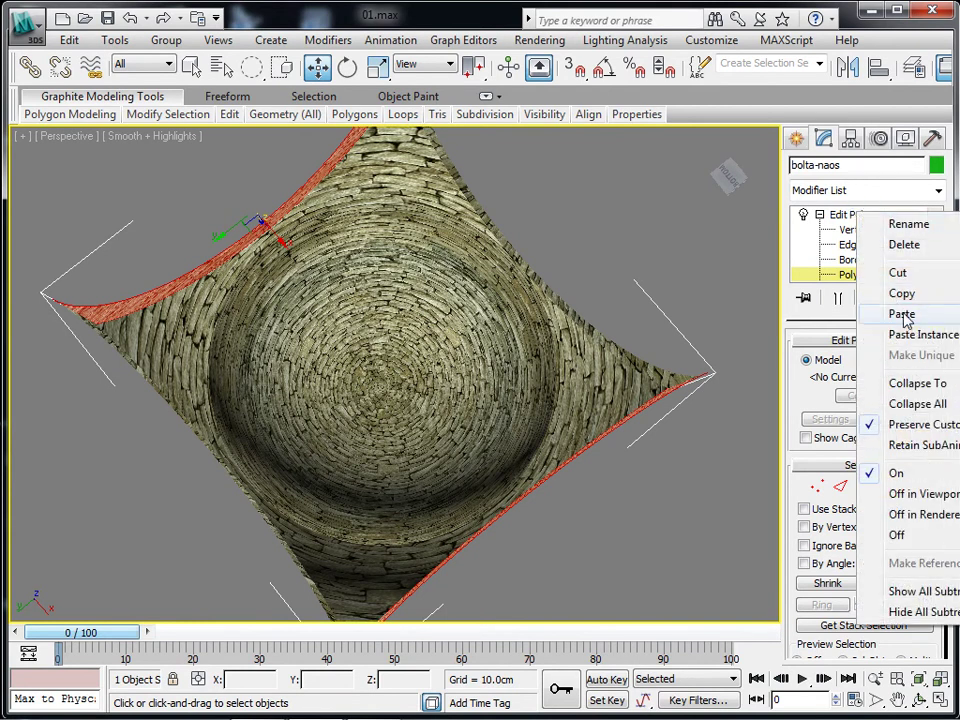
{"action": "left_click", "coordinate": [903, 315]}
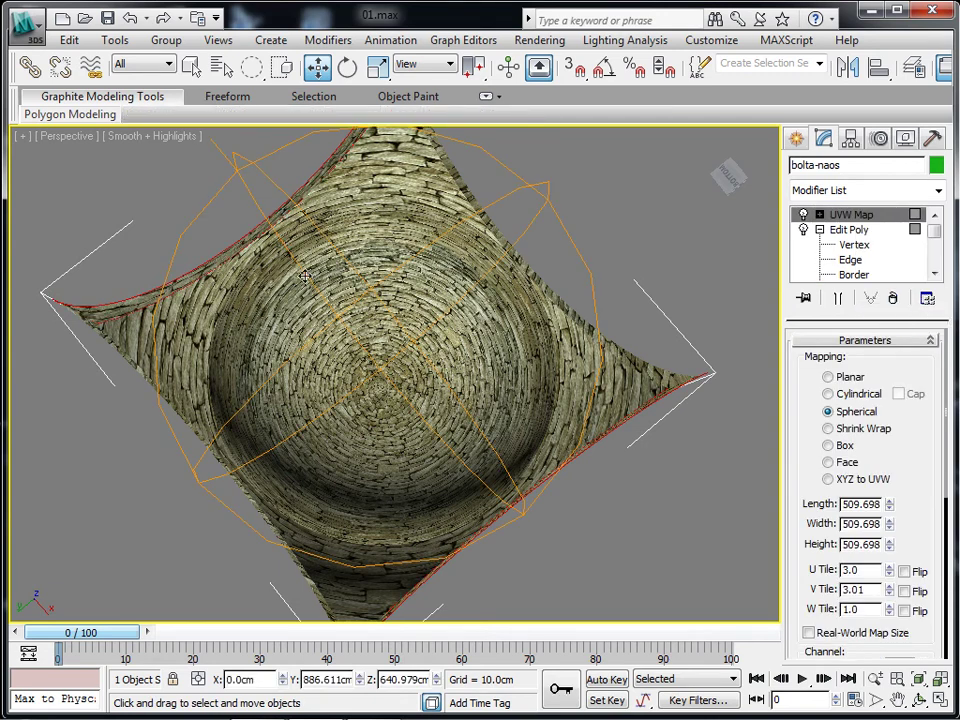
Step: Set the pasted UVW Map's alignment to X and check the second arch pair
{"action": "middle_click_drag", "start_coordinate": [322, 339], "coordinate": [322, 296], "text": "alt"}
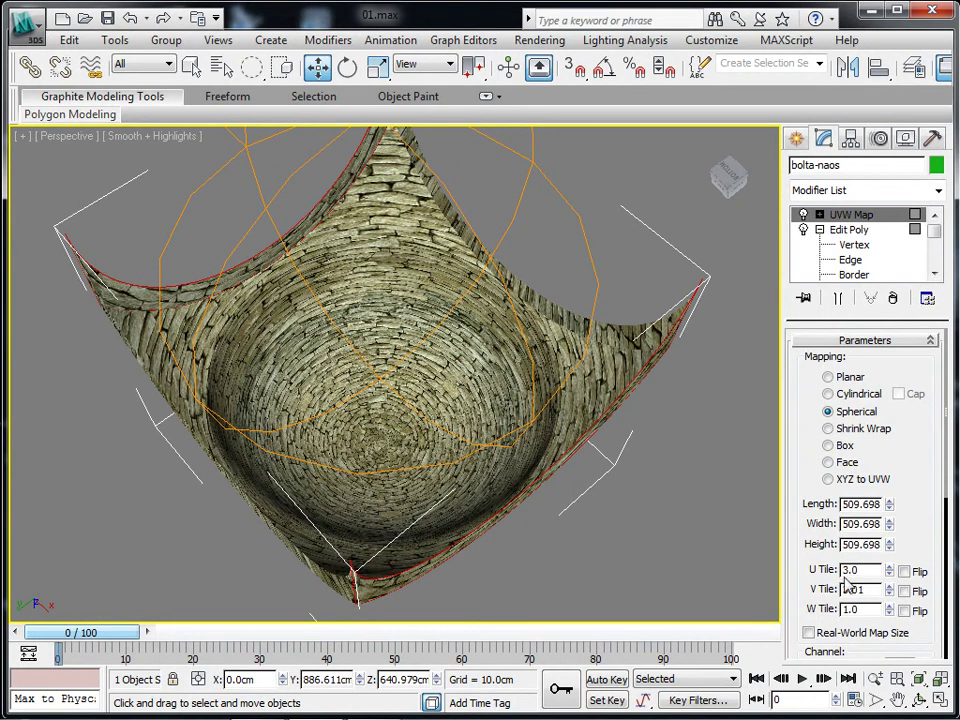
{"action": "scroll", "coordinate": [800, 467], "scroll_direction": "down", "scroll_amount": 5}
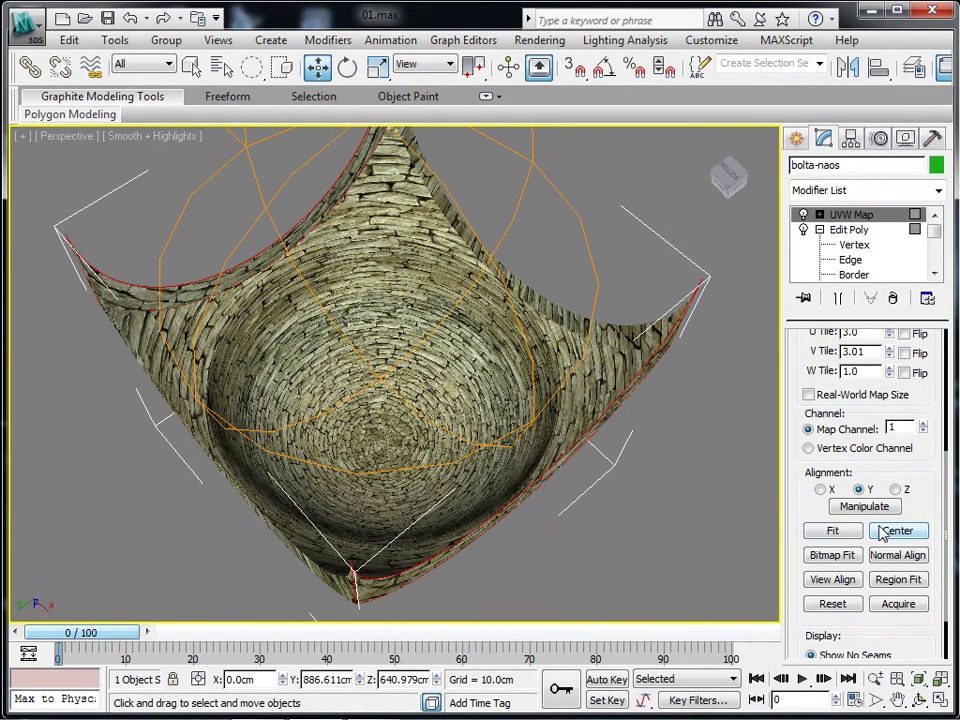
{"action": "left_click", "coordinate": [820, 490]}
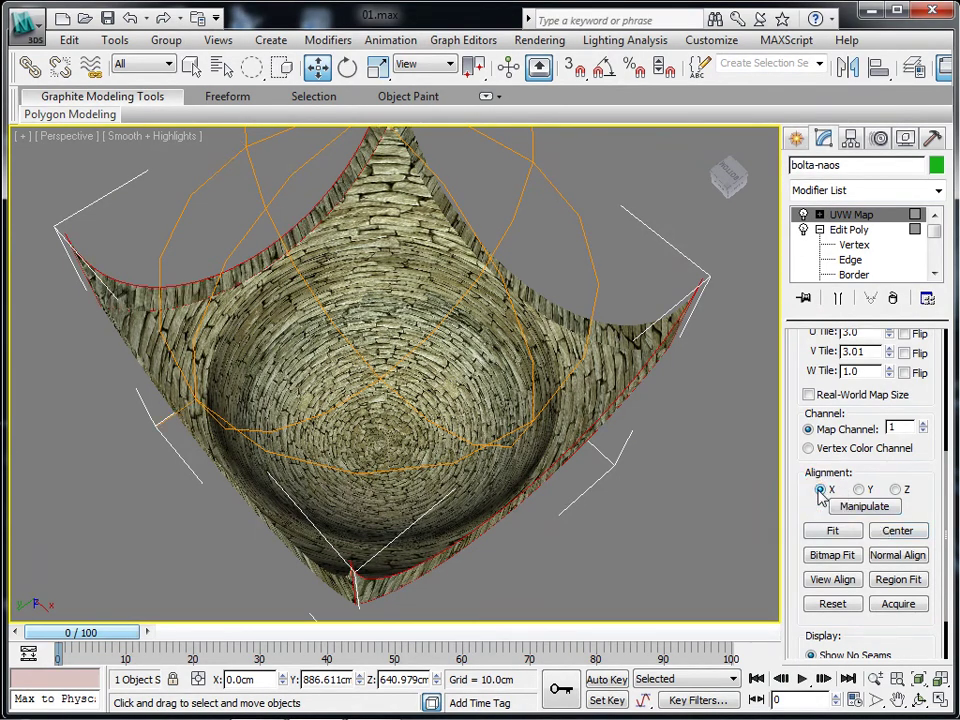
{"action": "middle_click_drag", "start_coordinate": [395, 385], "coordinate": [378, 310], "text": "alt"}
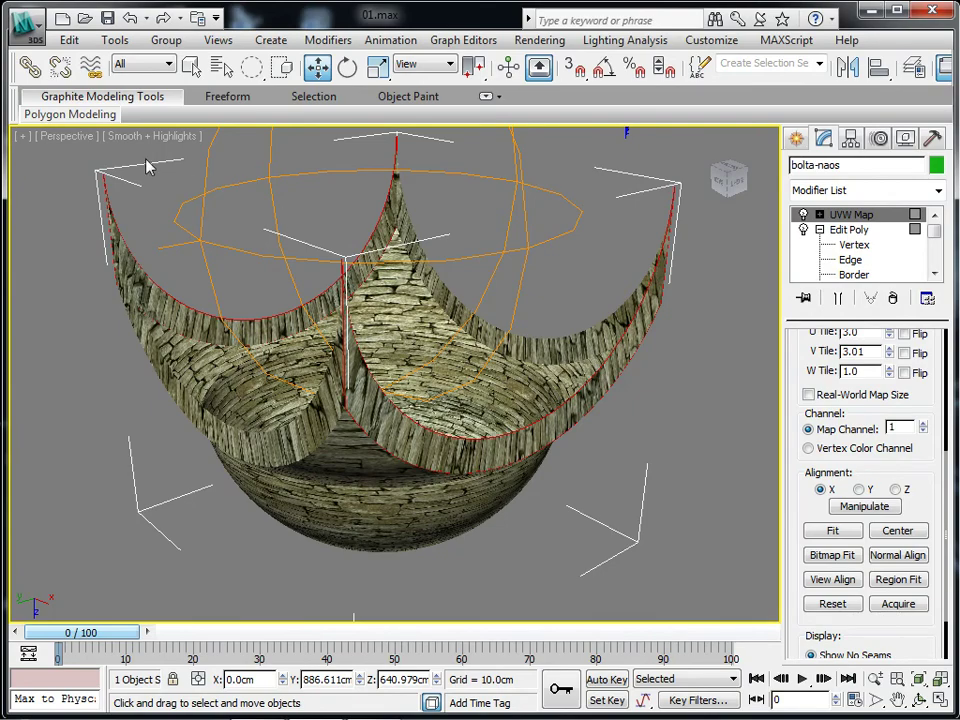
Step: Deselect the bolta-naos vault to review its stone-wall texture across the dome and four arches
{"action": "mouse_move", "coordinate": [396, 333]}
{"action": "middle_mouse_down", "text": "alt"}
{"action": "mouse_move", "coordinate": [421, 465]}
{"action": "mouse_move", "coordinate": [367, 475]}
{"action": "mouse_move", "coordinate": [216, 456]}
{"action": "middle_mouse_up", "text": "alt"}
{"action": "mouse_move", "coordinate": [414, 413]}
{"action": "middle_mouse_down", "text": "alt"}
{"action": "mouse_move", "coordinate": [190, 421]}
{"action": "mouse_move", "coordinate": [208, 231]}
{"action": "mouse_move", "coordinate": [268, 253]}
{"action": "mouse_move", "coordinate": [245, 234]}
{"action": "middle_mouse_up", "text": "alt"}
{"action": "left_click", "coordinate": [688, 369]}
{"action": "mouse_move", "coordinate": [688, 369]}
{"action": "middle_mouse_down"}
{"action": "mouse_move", "coordinate": [716, 358]}
{"action": "mouse_move", "coordinate": [701, 370]}
{"action": "middle_mouse_up"}
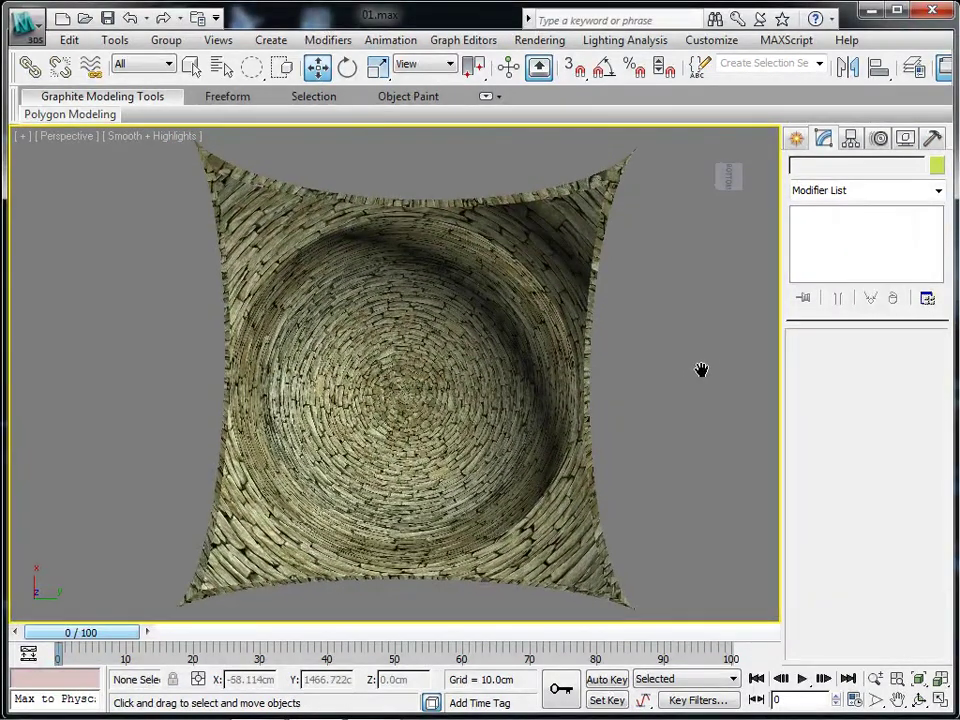